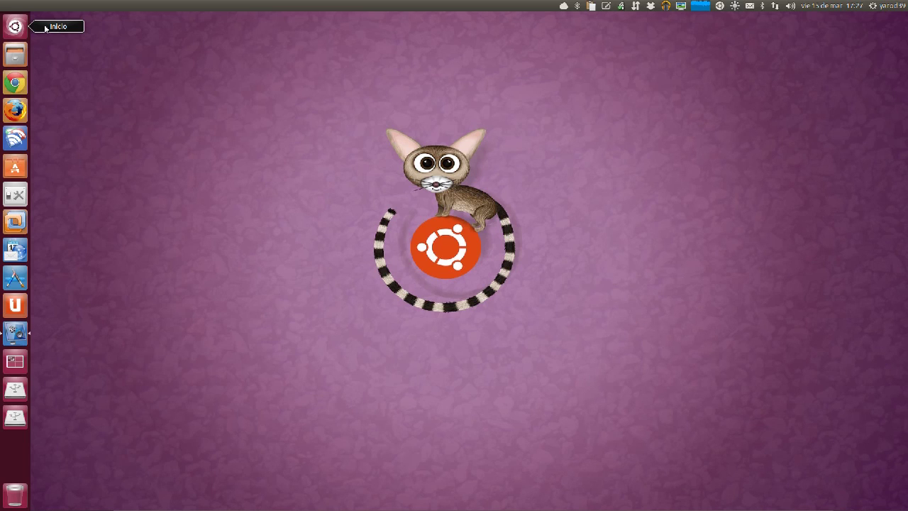
Step: Try to open the Aplicaciones and Archivos y carpetas lenses from the Dash launcher entry's list of lenses
right_click(15, 26)
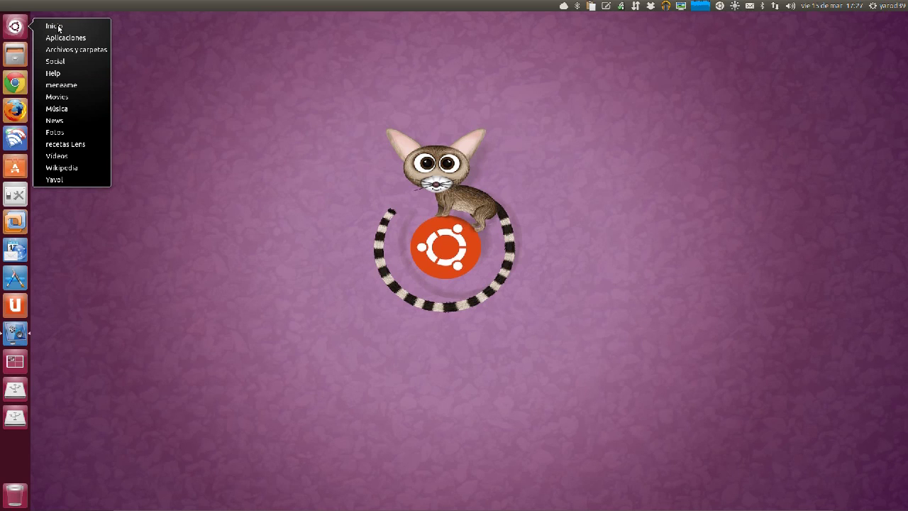
left_click(61, 37)
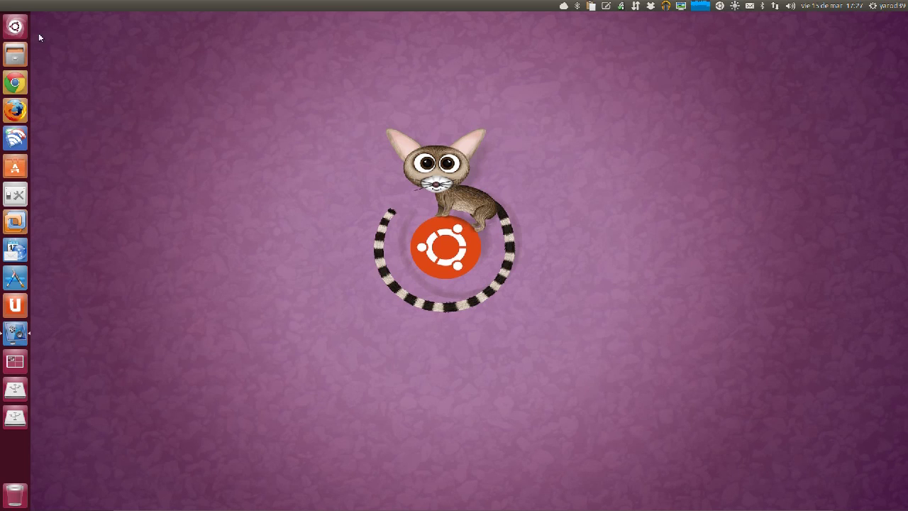
right_click(21, 26)
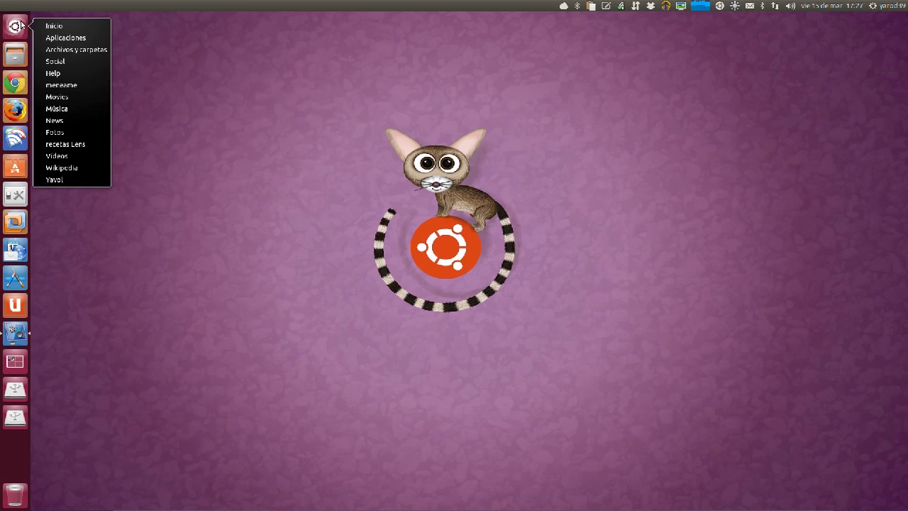
left_click(63, 49)
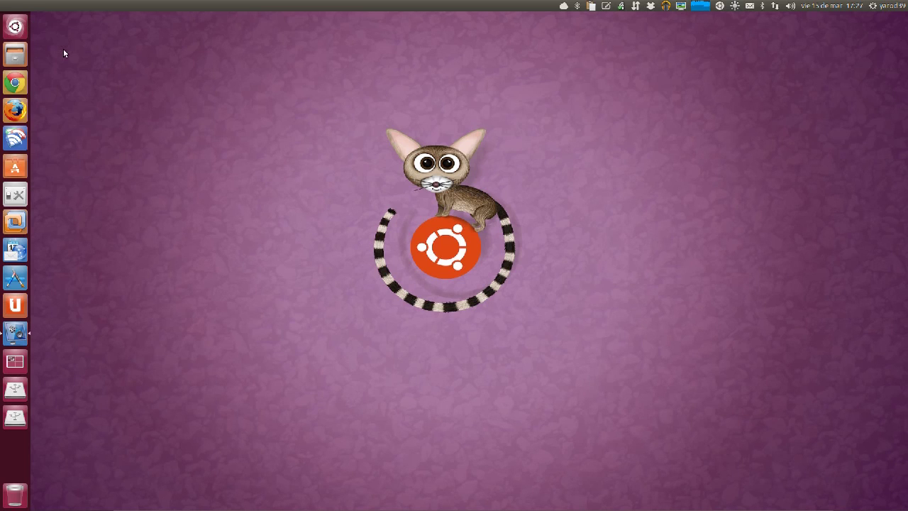
Step: Show the list of available lenses and look at the Dash home view, closing it again
right_click(16, 27)
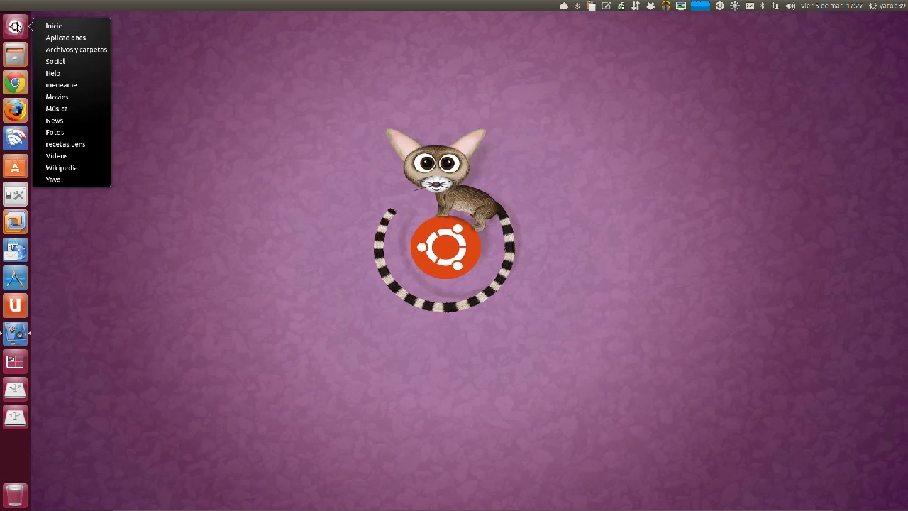
left_click(16, 27)
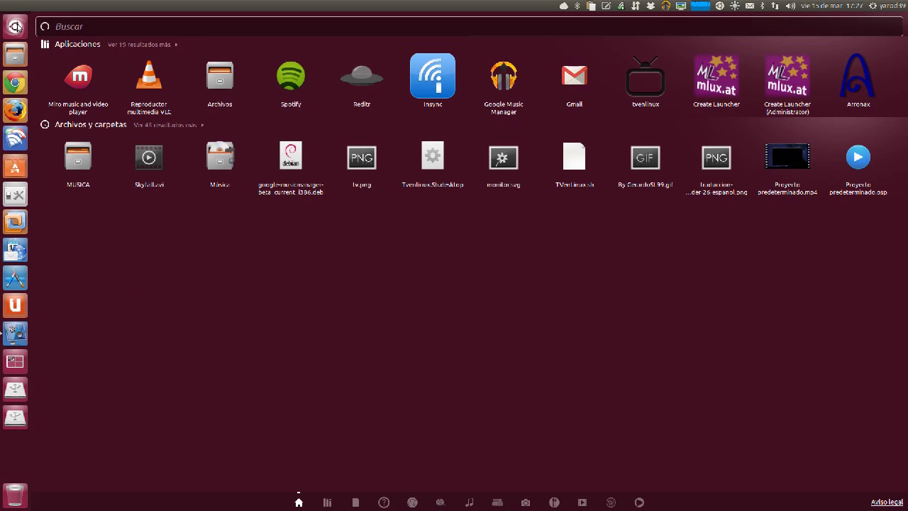
left_click(16, 27)
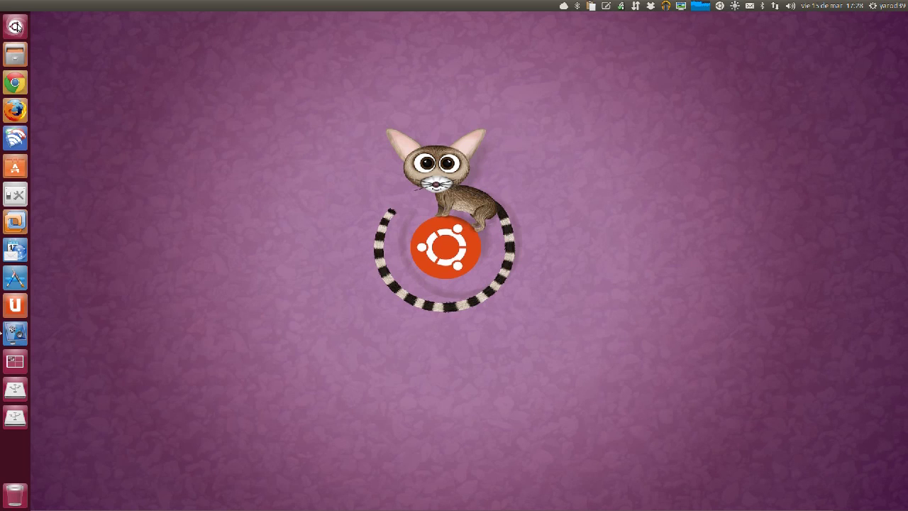
Step: Search the Dash for "miro", view the matches in the applications lens, and clear the search
key("super")
right_click(15, 26)
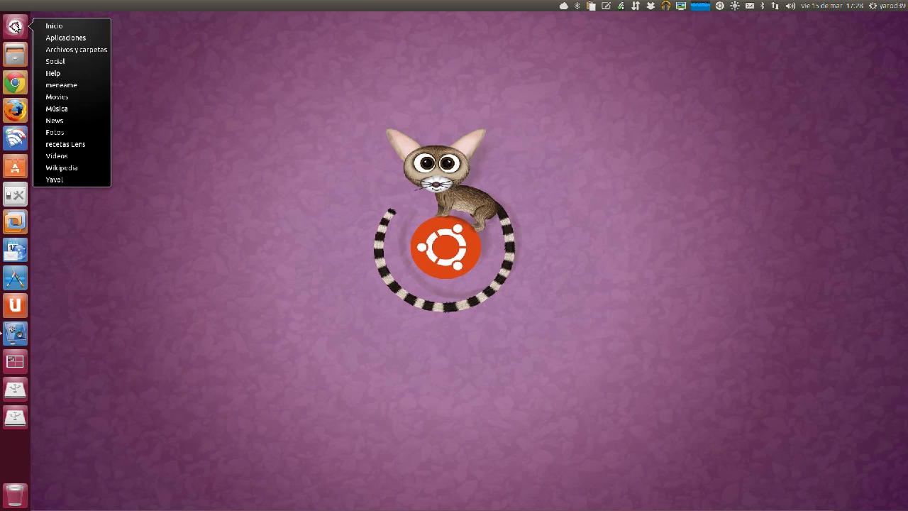
left_click(56, 25)
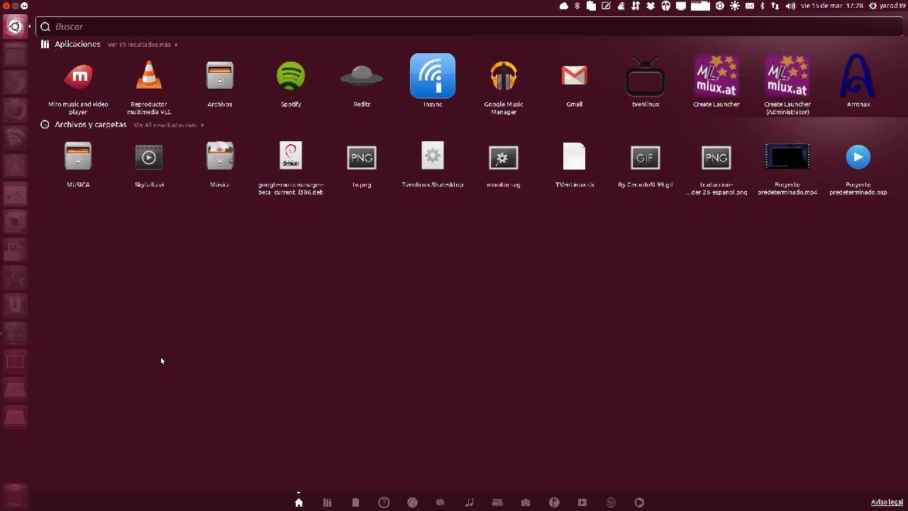
type("miro")
key("ctrl+Tab")
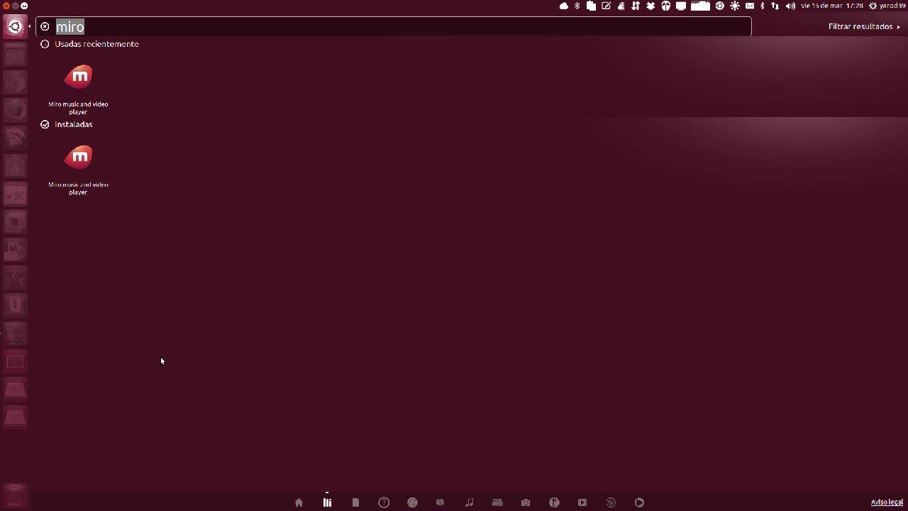
key("BackSpace")
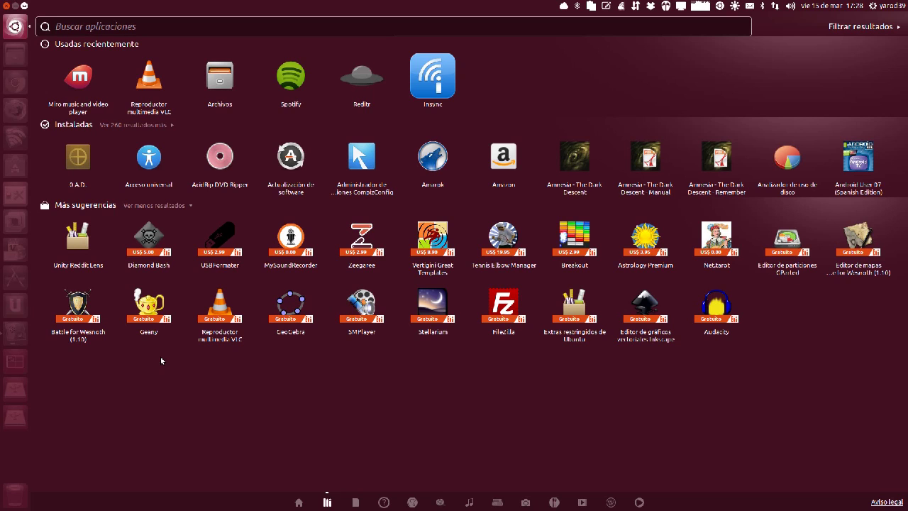
Step: Go through the Dash's files and folders, help, meneame and Movies lenses in turn
key("ctrl+Tab")
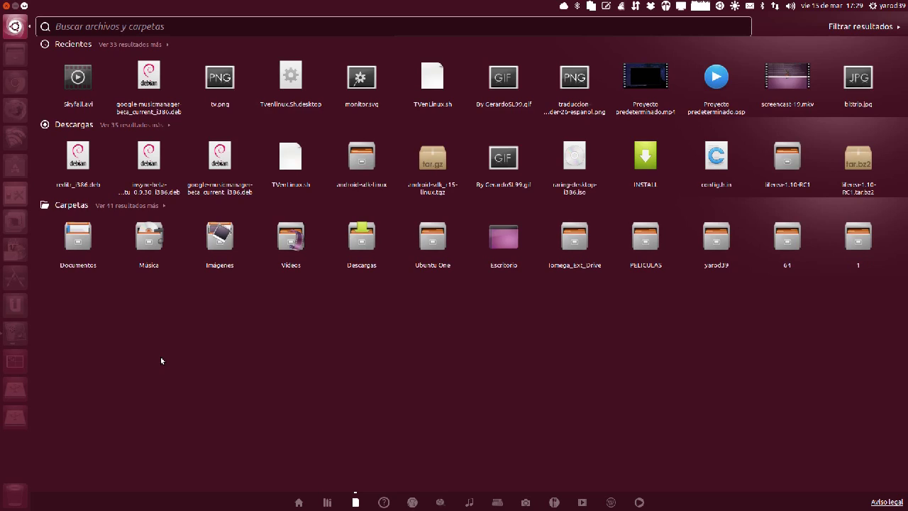
key("ctrl+Tab")
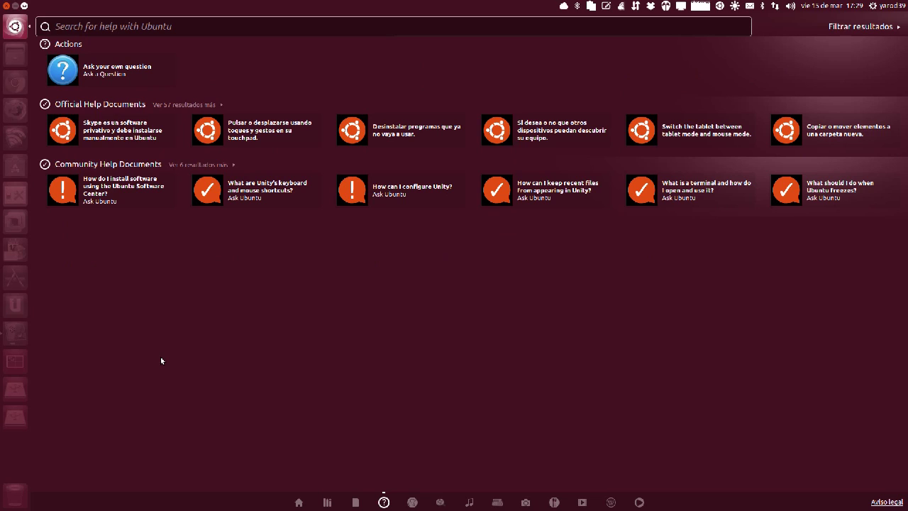
key("ctrl+Tab")
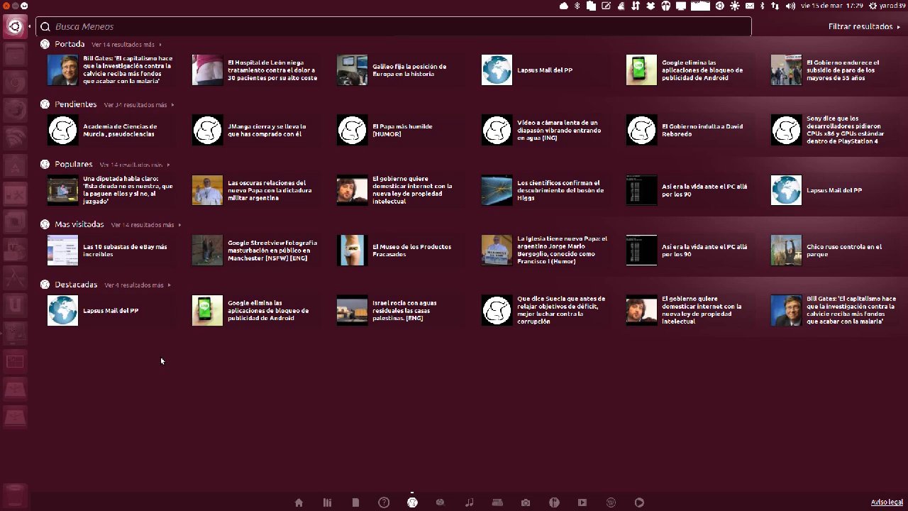
key("ctrl+Tab")
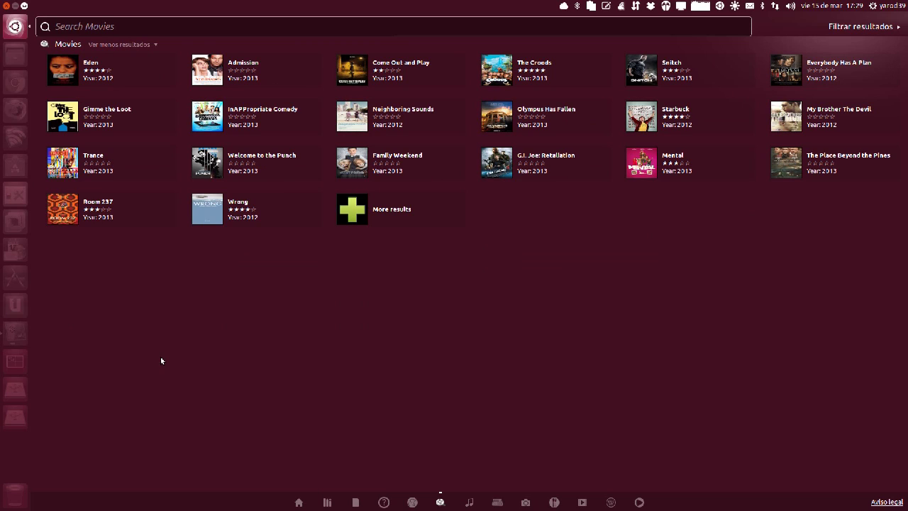
Step: Search the Movies lens for "skyfall" and read through the details in the Skyfall film's preview
type("skyfa")
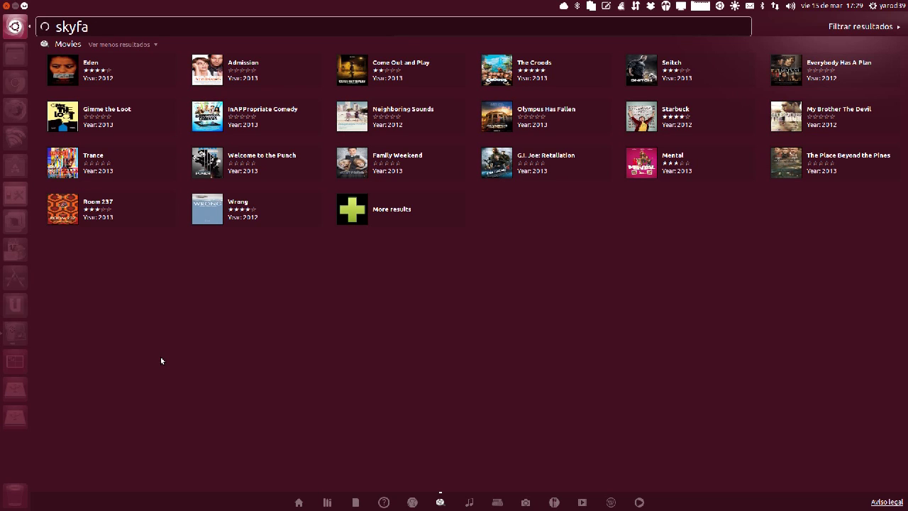
type("ll")
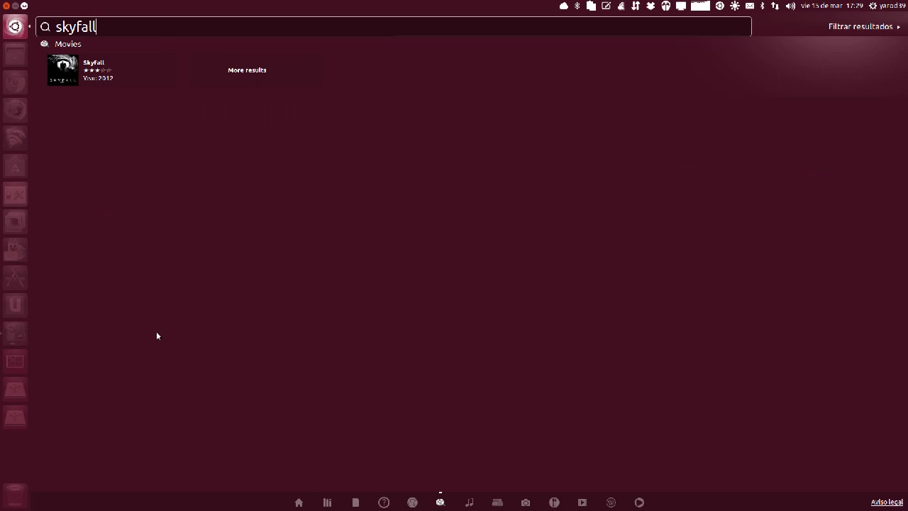
left_click(64, 71)
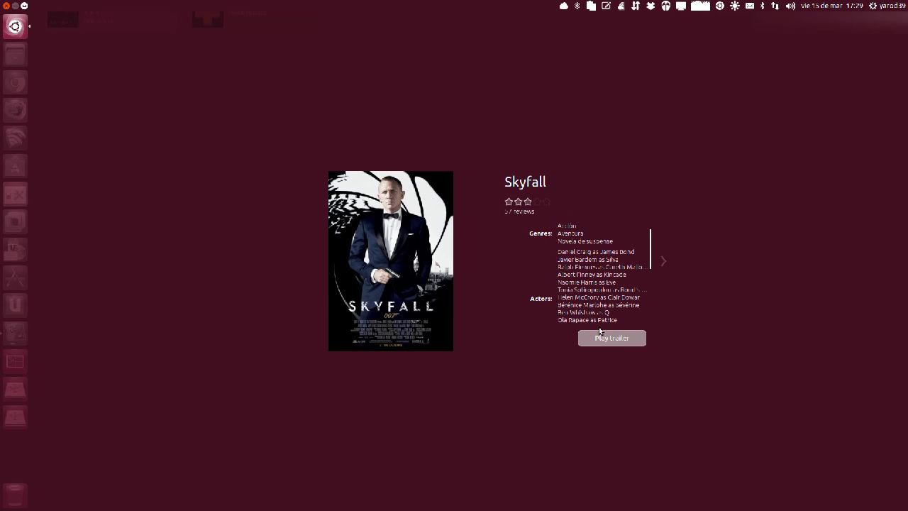
scroll(626, 272, "down", 5)
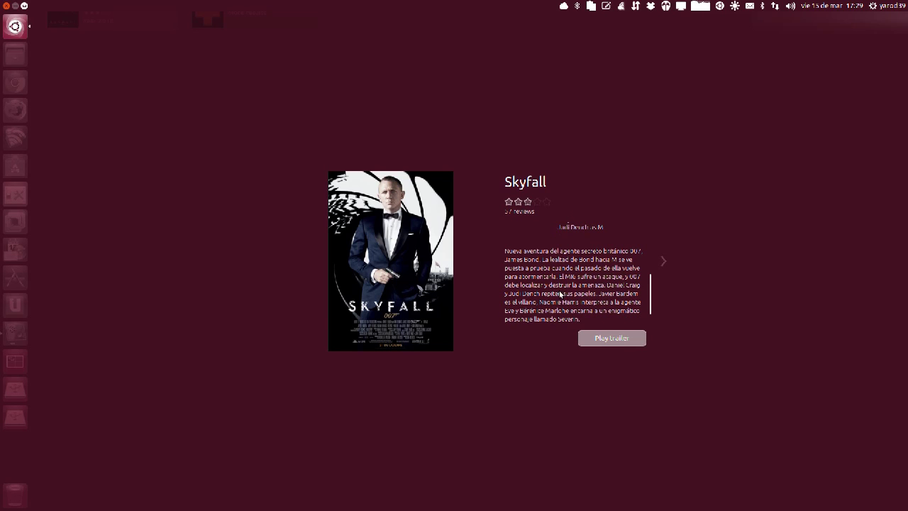
scroll(557, 292, "up", 5)
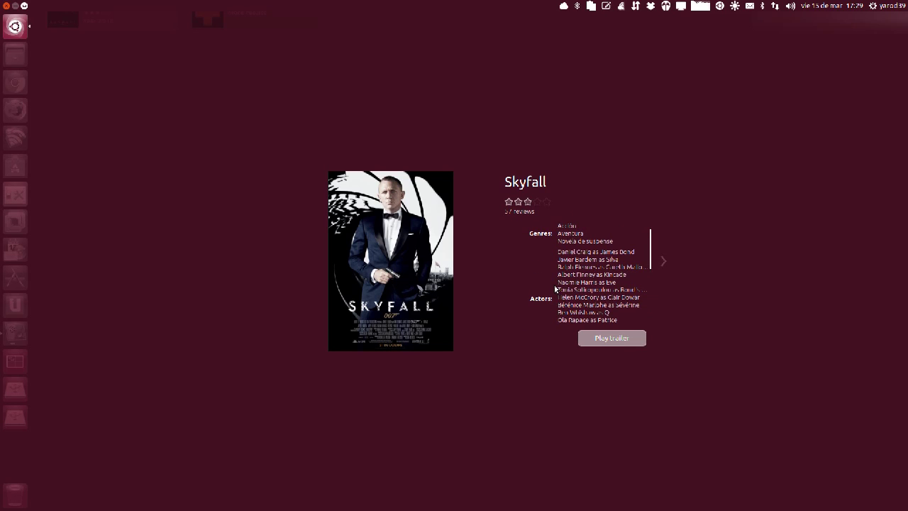
left_click(15, 27)
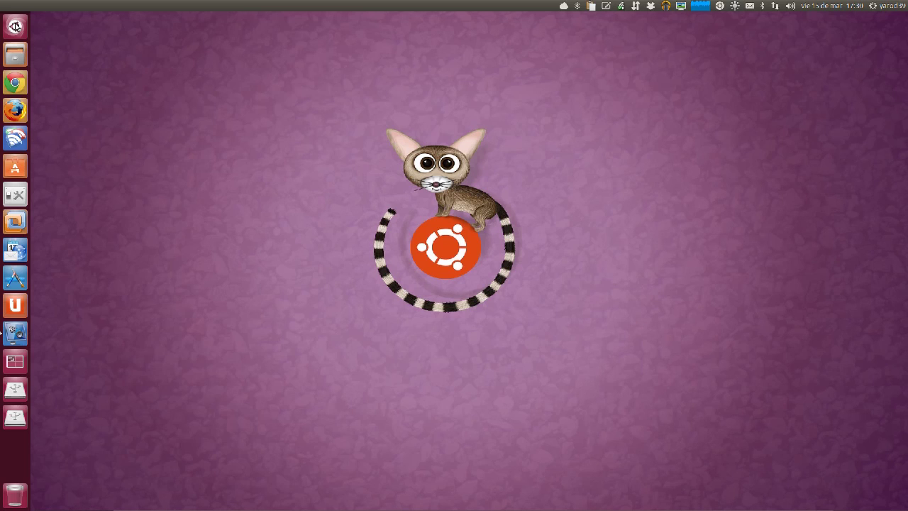
right_click(15, 26)
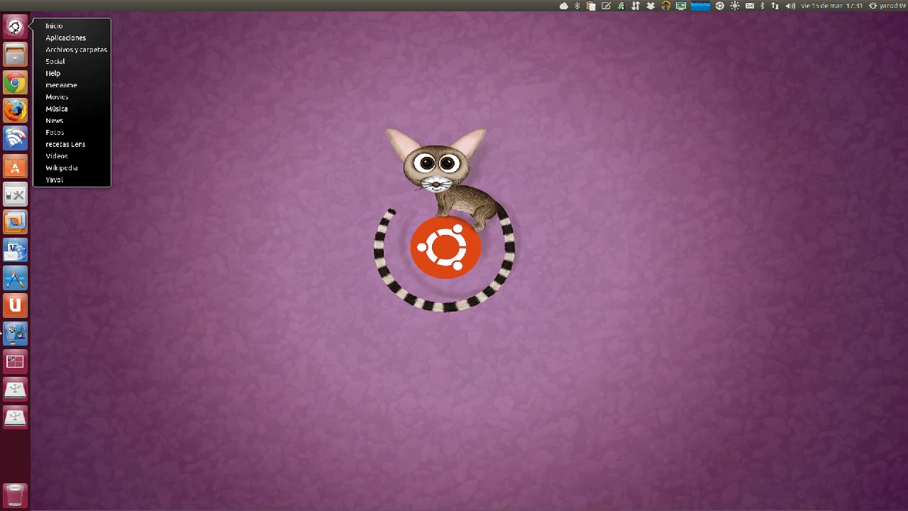
left_click(14, 27)
left_click(14, 27)
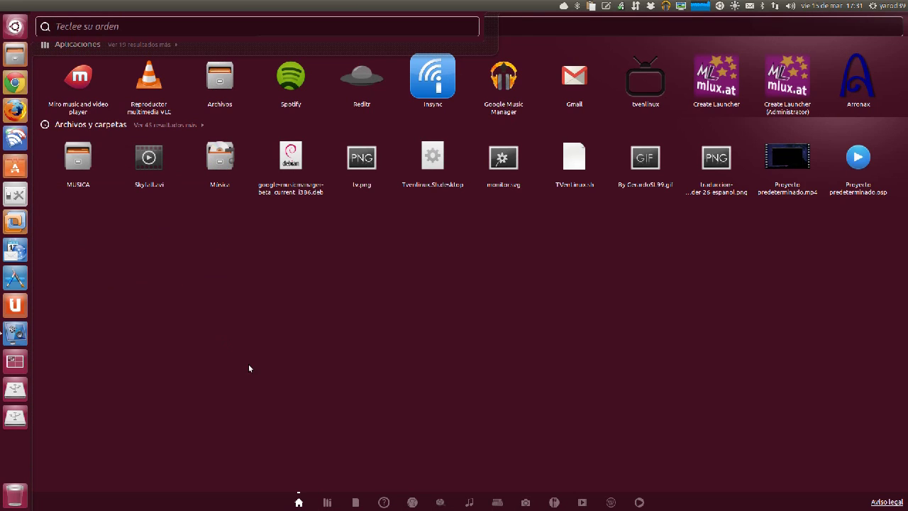
key("Escape")
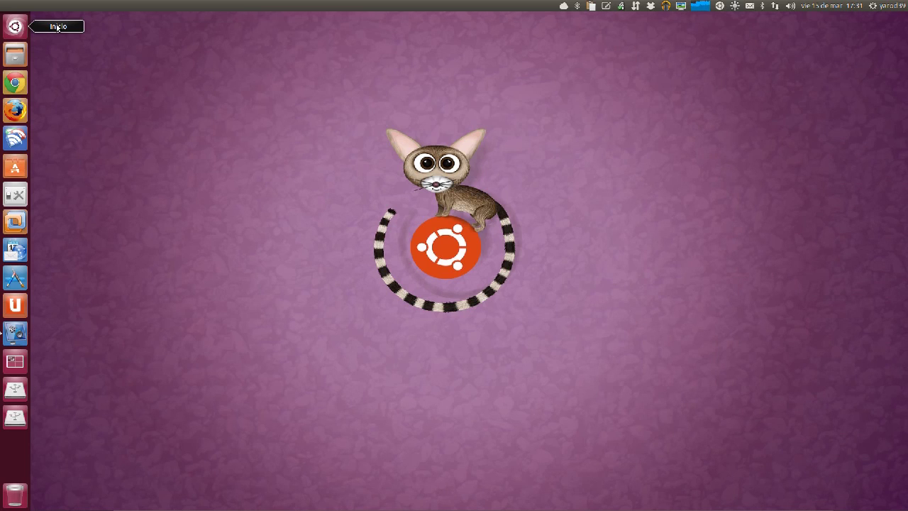
left_click(14, 27)
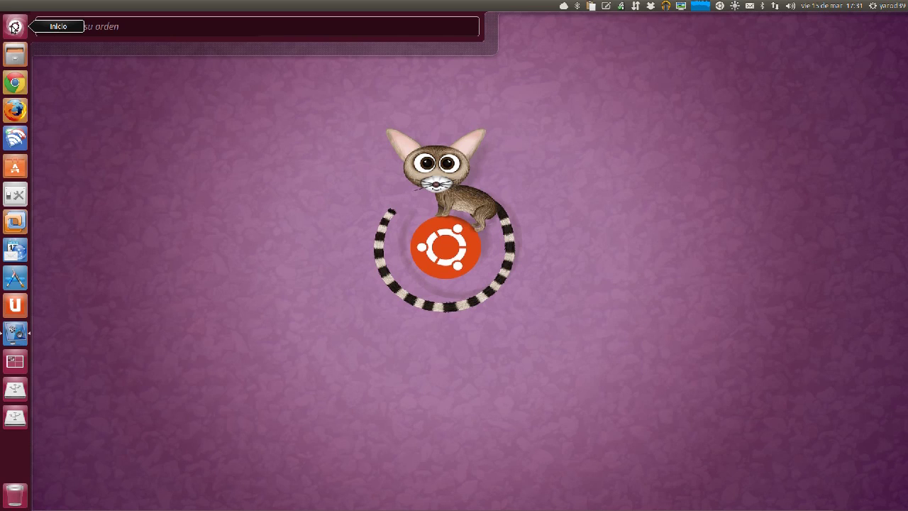
left_click(14, 27)
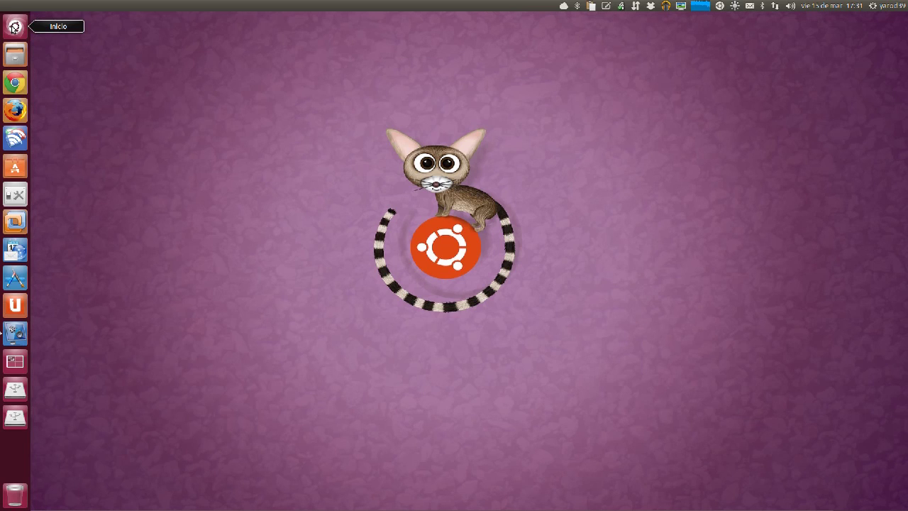
Step: Open the Dash's Música lens
right_click(14, 27)
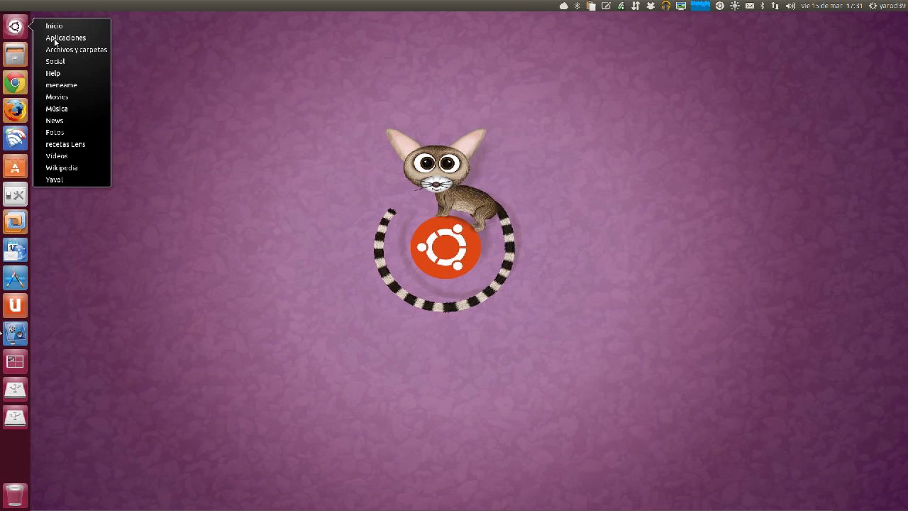
left_click(57, 108)
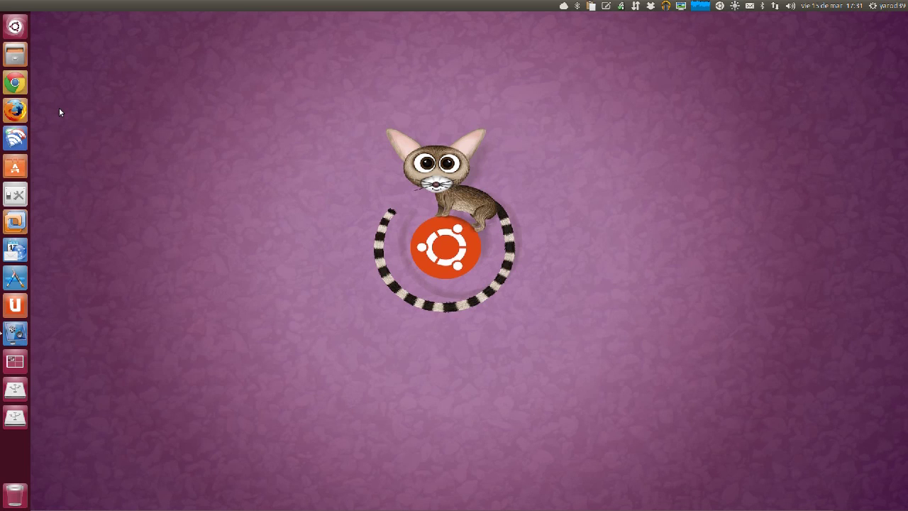
key("alt")
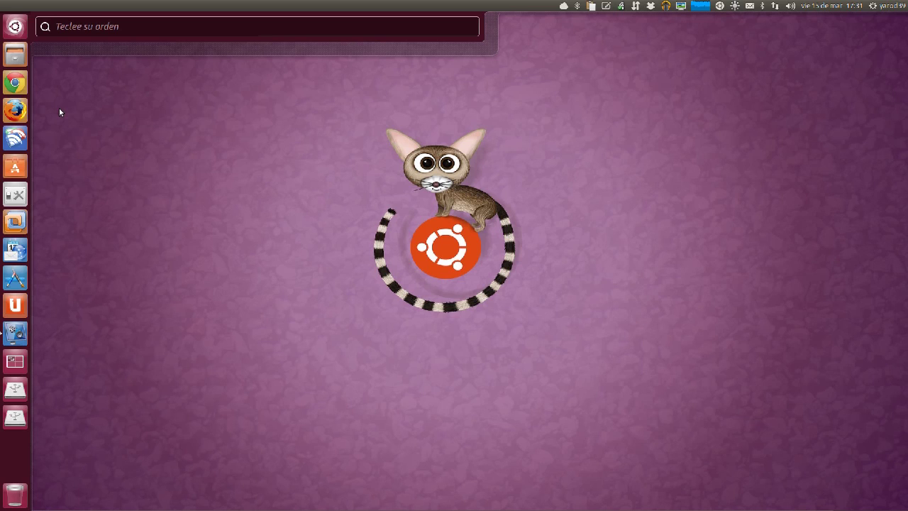
key("super")
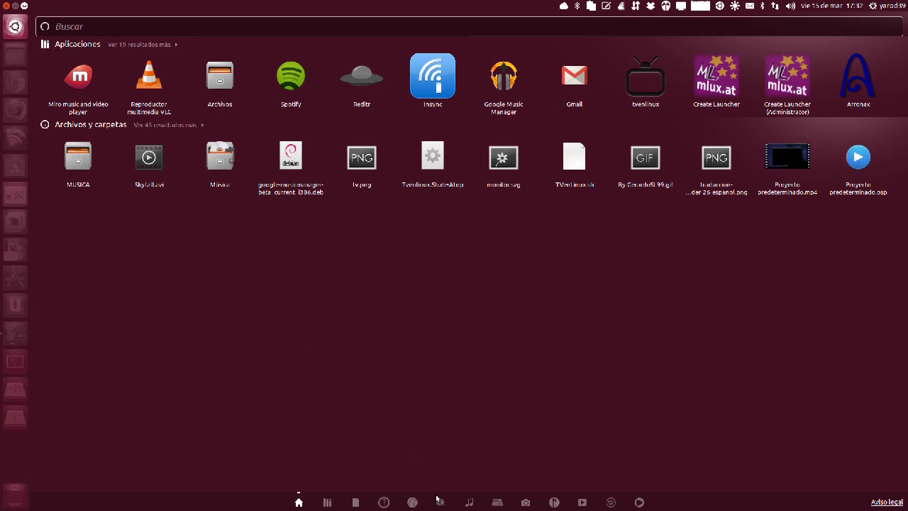
left_click(469, 502)
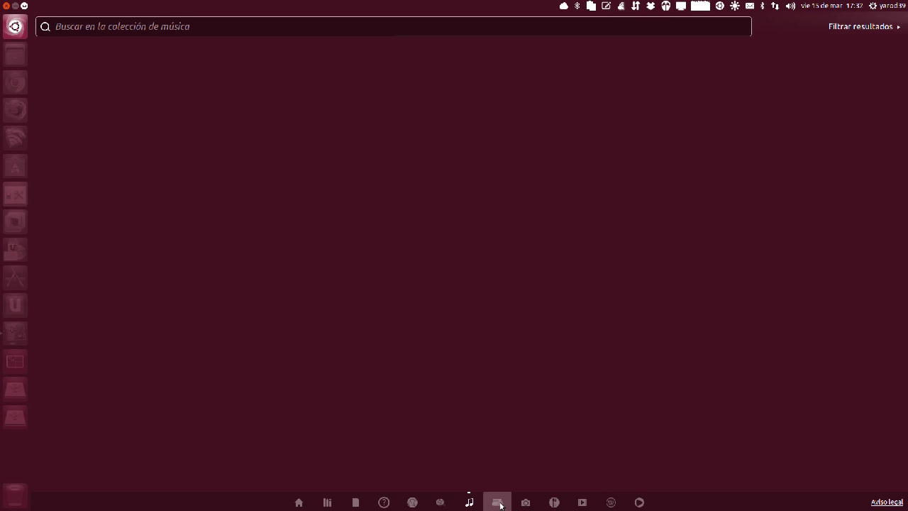
Step: Look through the Dash's news, photos, recipes and videos lenses in turn
left_click(497, 502)
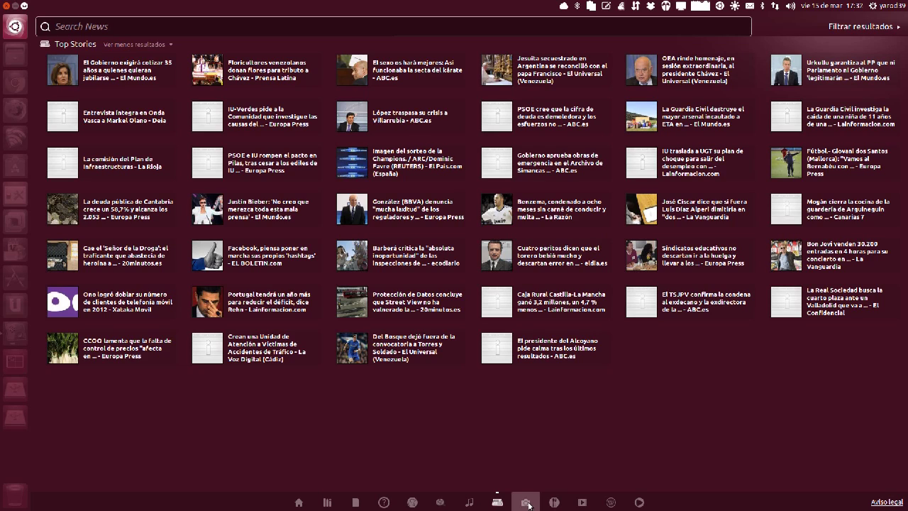
left_click(525, 502)
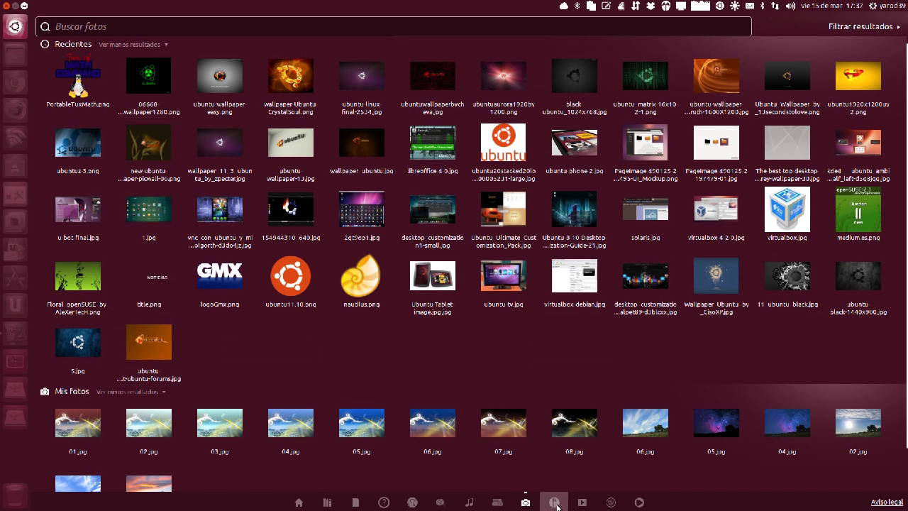
left_click(554, 502)
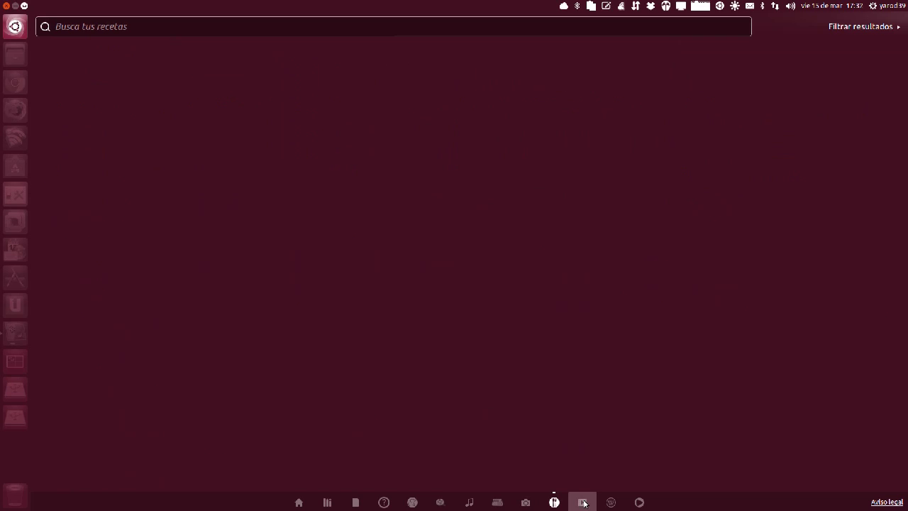
left_click(582, 502)
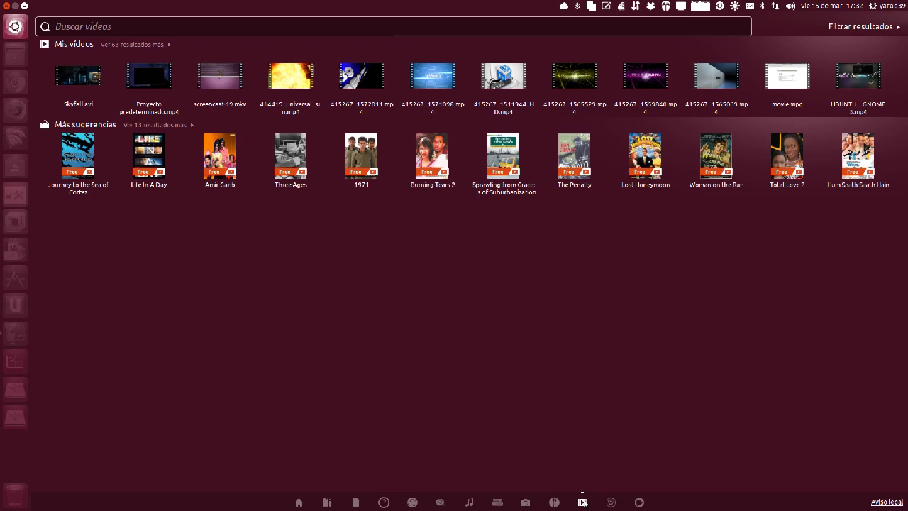
Step: Search the Dash's Wikipedia lens for "españa", preview the España article and close the Dash
left_click(610, 501)
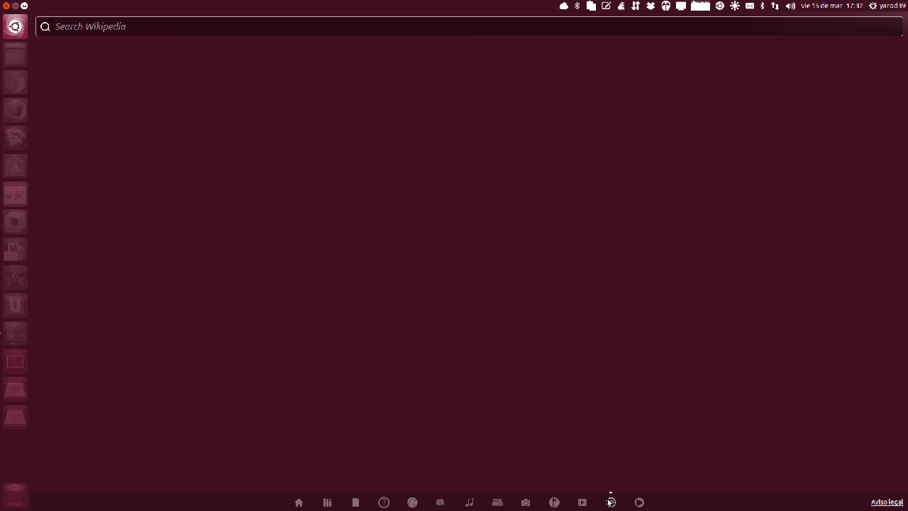
type("españa")
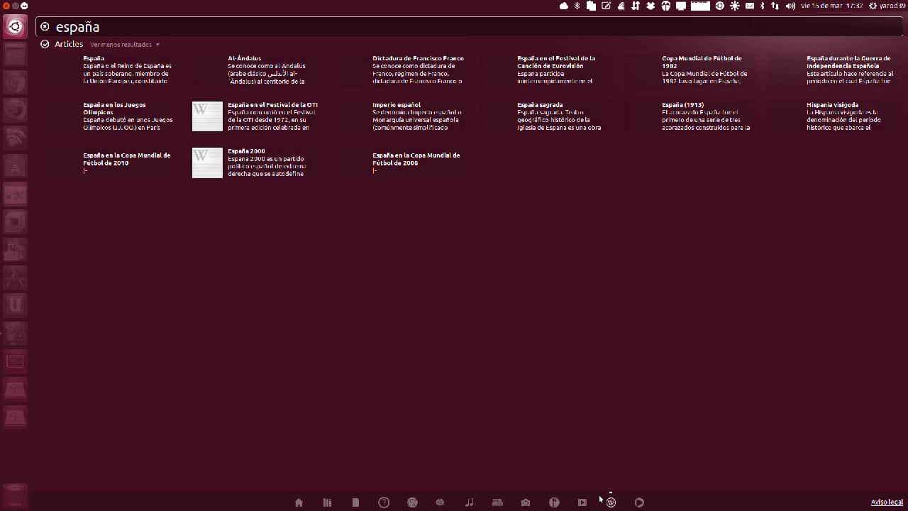
left_click(113, 69)
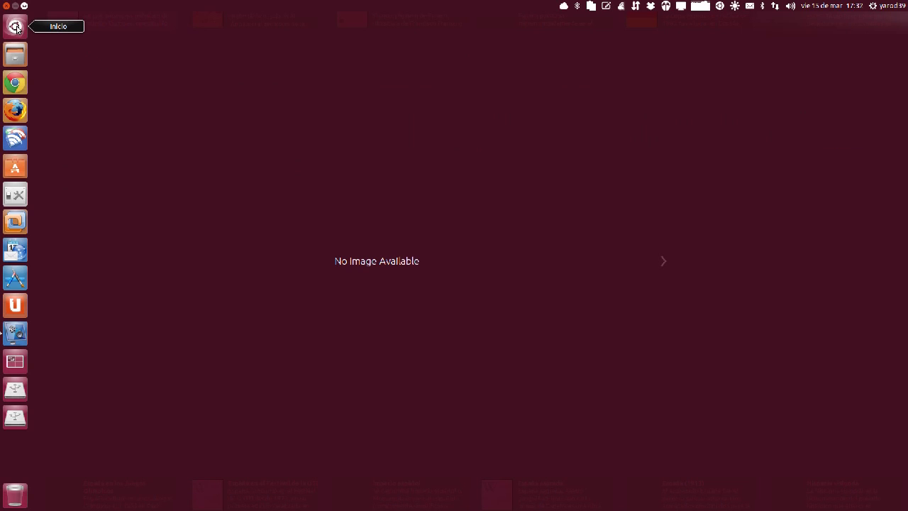
left_click(16, 26)
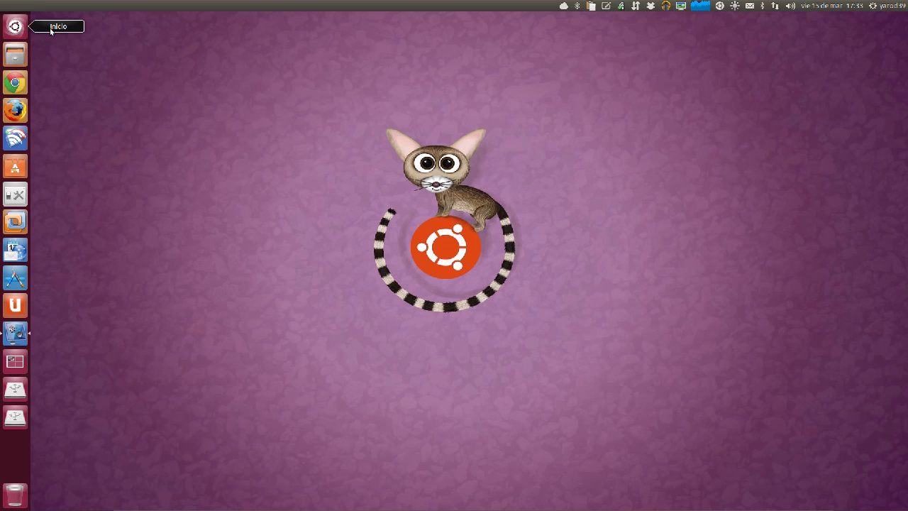
Step: Show the HUD command search together with the Dash launcher entry's list of lenses, and dismiss both
left_click(15, 27)
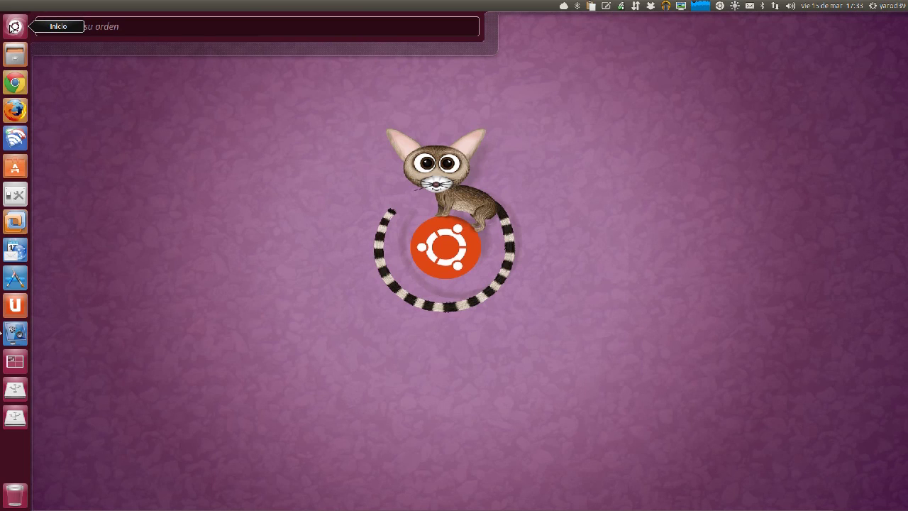
right_click(14, 27)
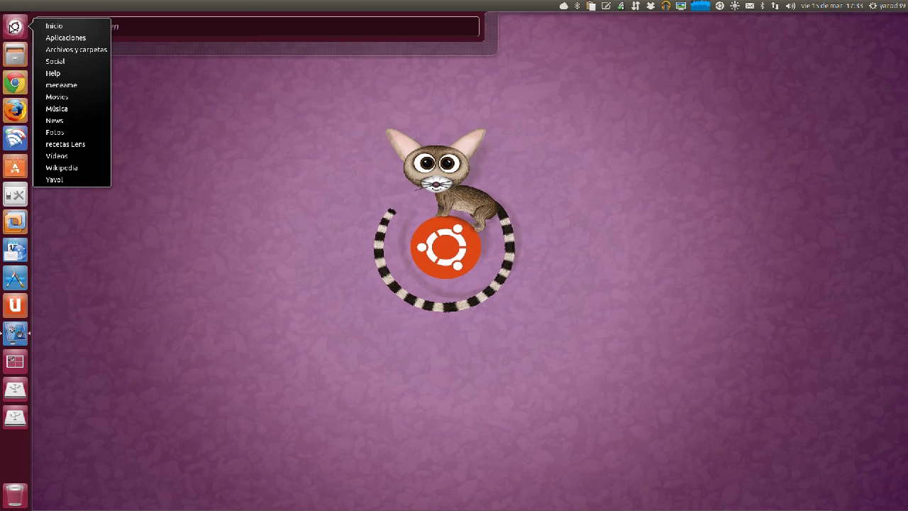
left_click(64, 179)
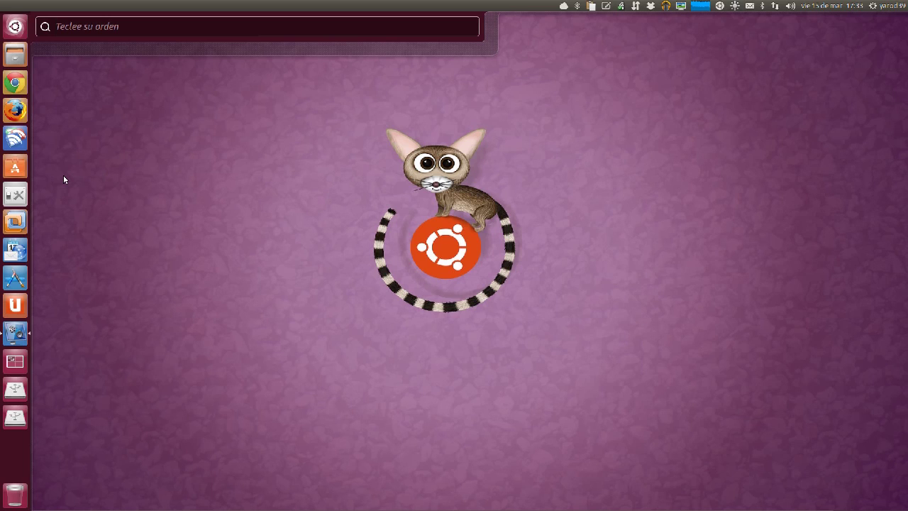
key("Escape")
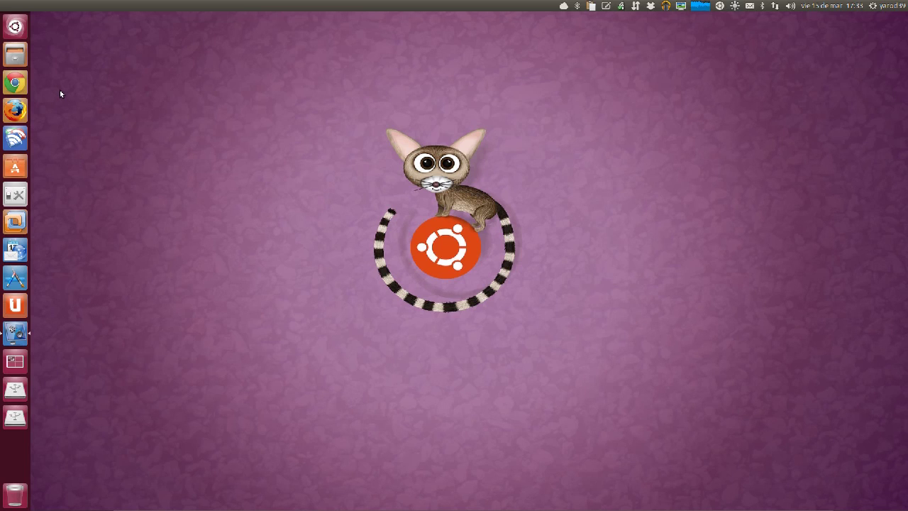
Step: Open the Yavol lens directly from the Dash launcher entry's lens list, look over its videos and close it
right_click(19, 26)
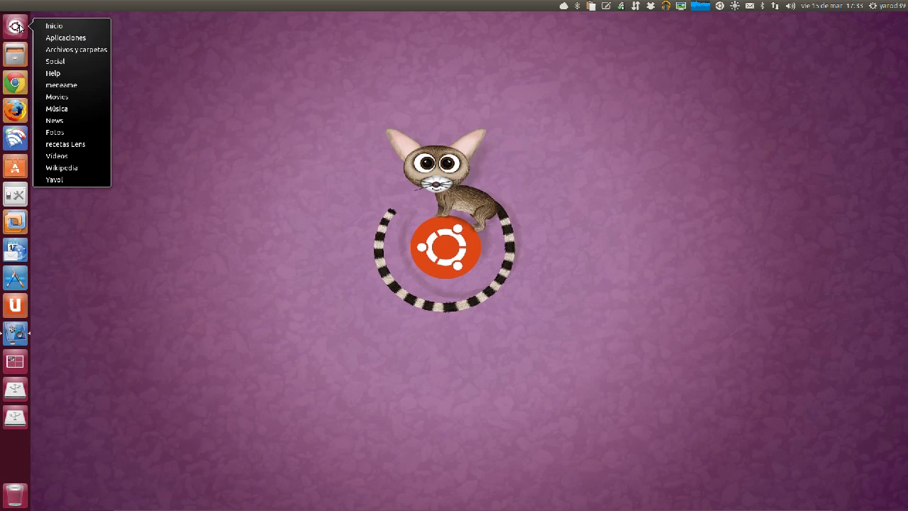
left_click(63, 180)
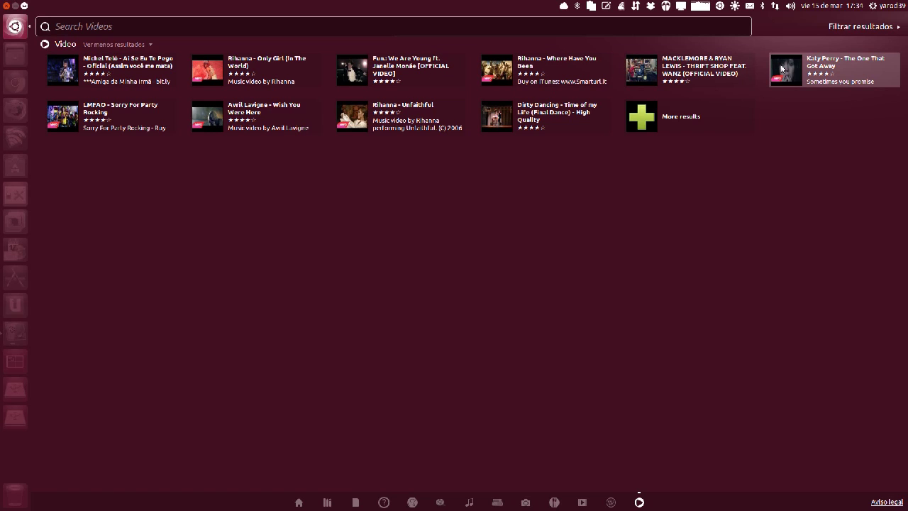
left_click(15, 26)
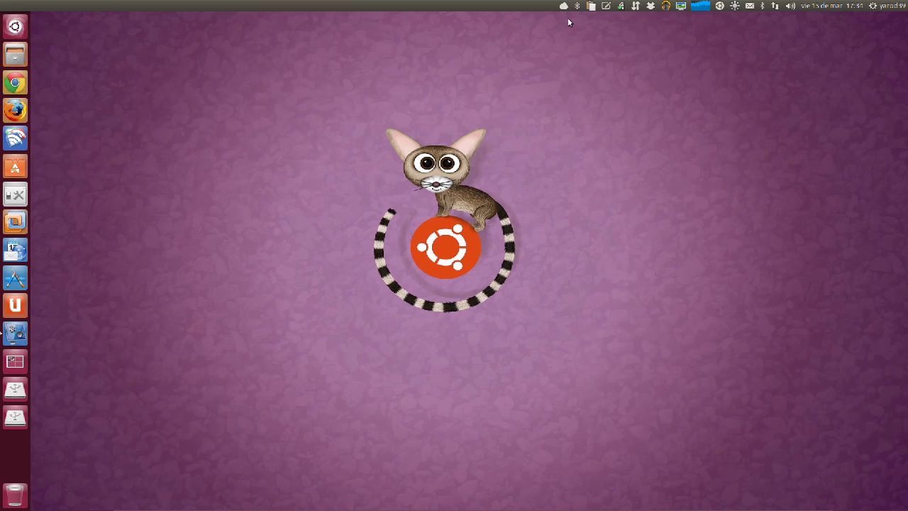
Step: Display the launcher's number shortcuts, and open and close the Ubuntu One indicator's menu
key("super")
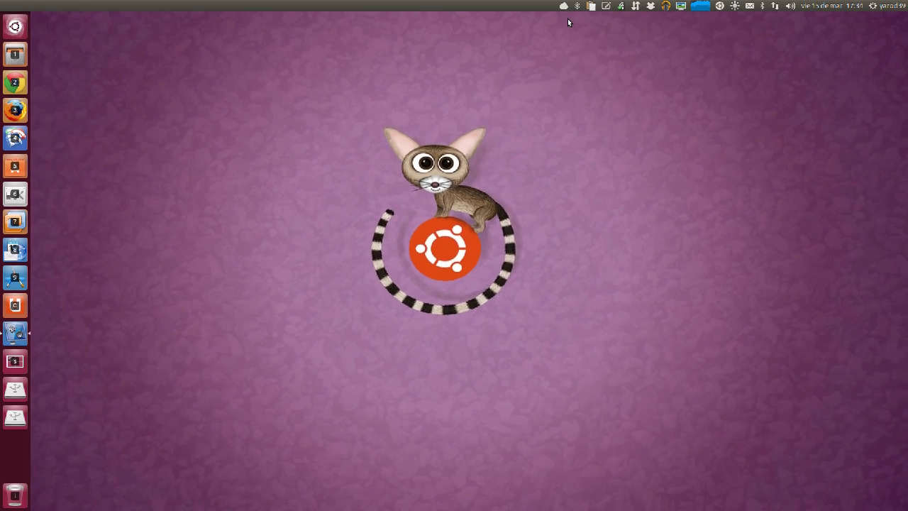
key("F10")
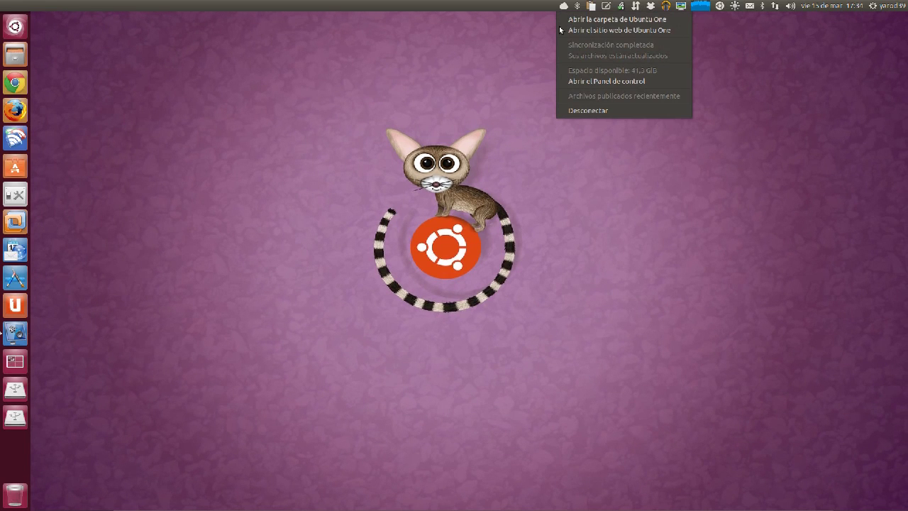
left_click(545, 29)
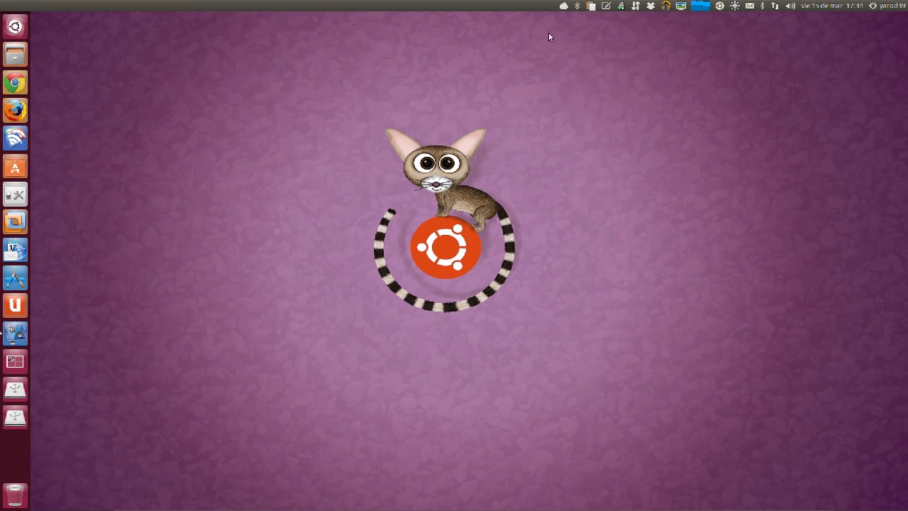
Step: Switch to vokoscreen, enable its Lupa magnifier and look through the Ubuntu One indicator's options with it
left_click(14, 333)
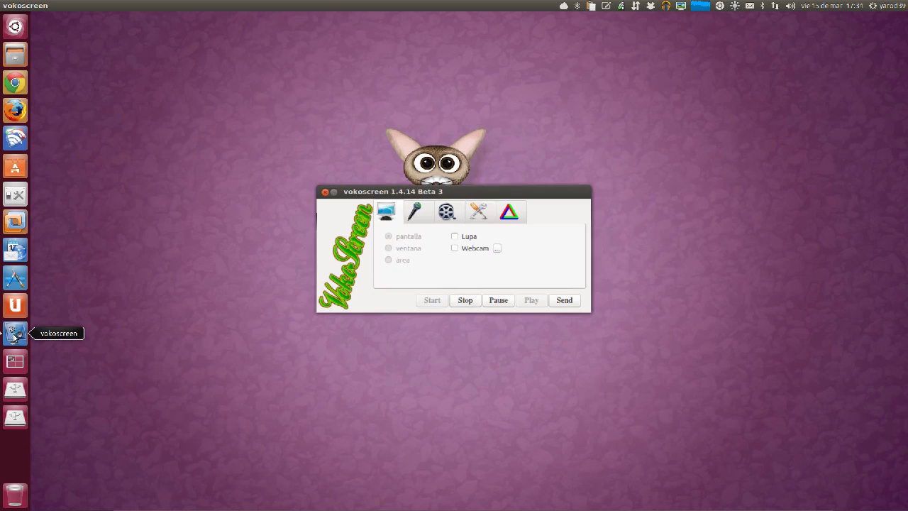
left_click(456, 237)
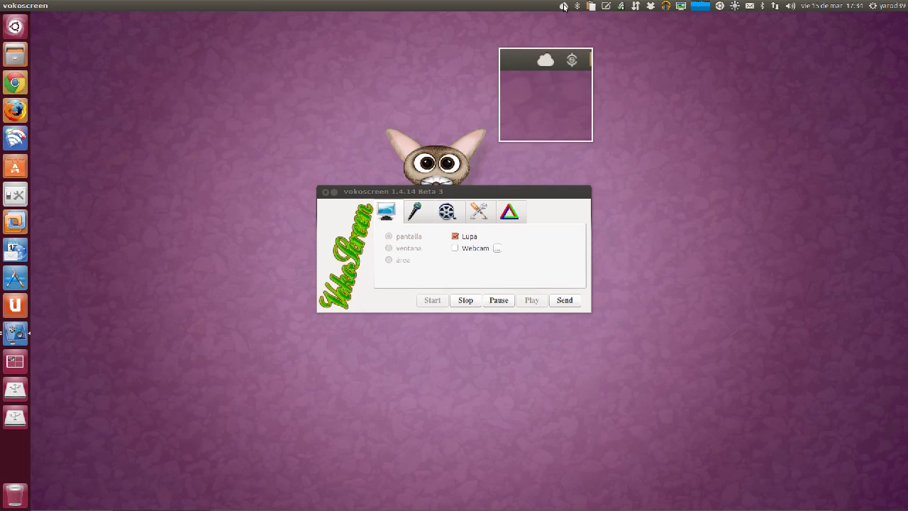
left_click(564, 7)
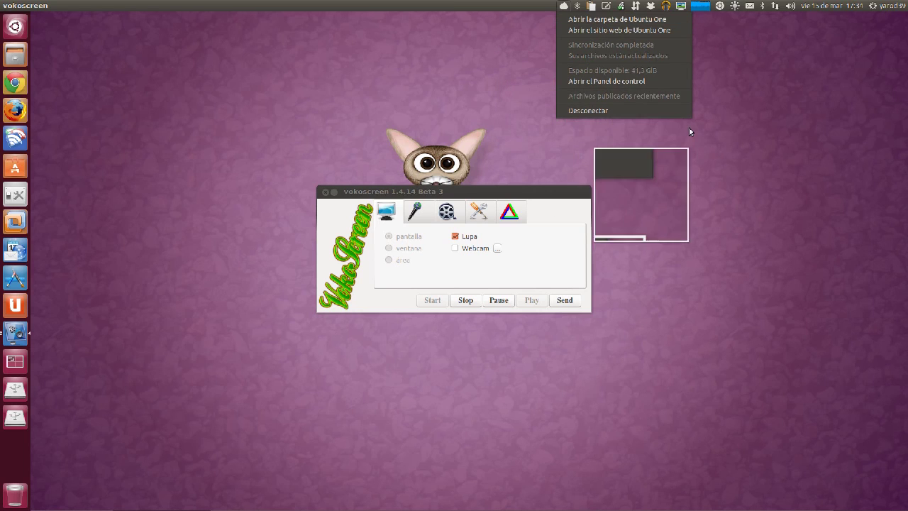
left_click(563, 6)
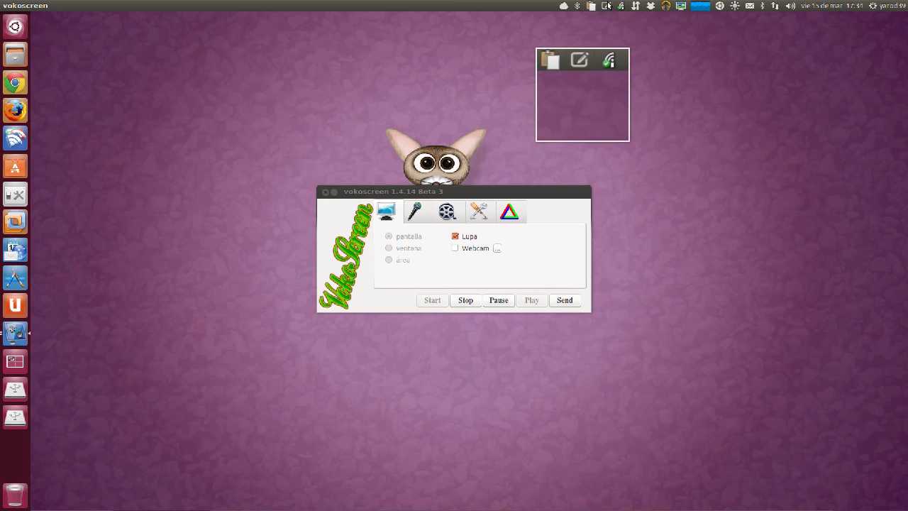
Step: Examine the menus of the notepad-and-pencil indicator and the Insync indicator
left_click(607, 5)
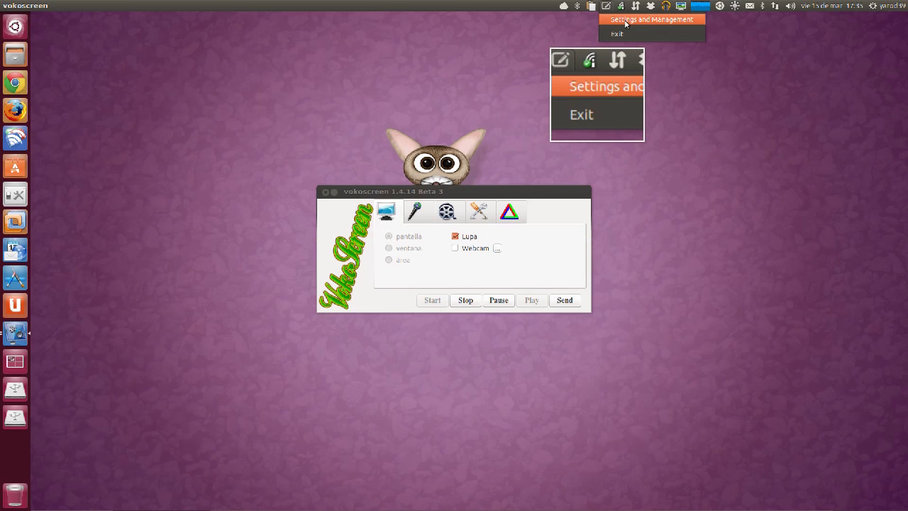
left_click(606, 7)
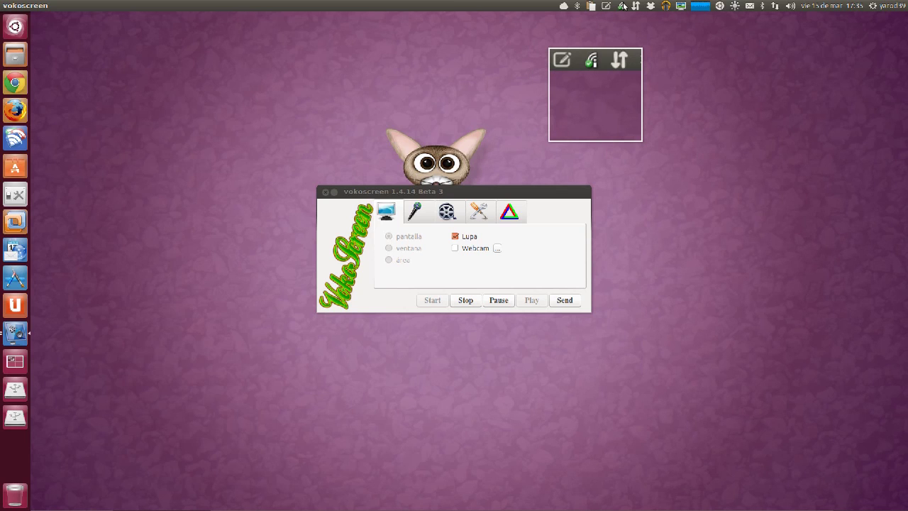
left_click(622, 6)
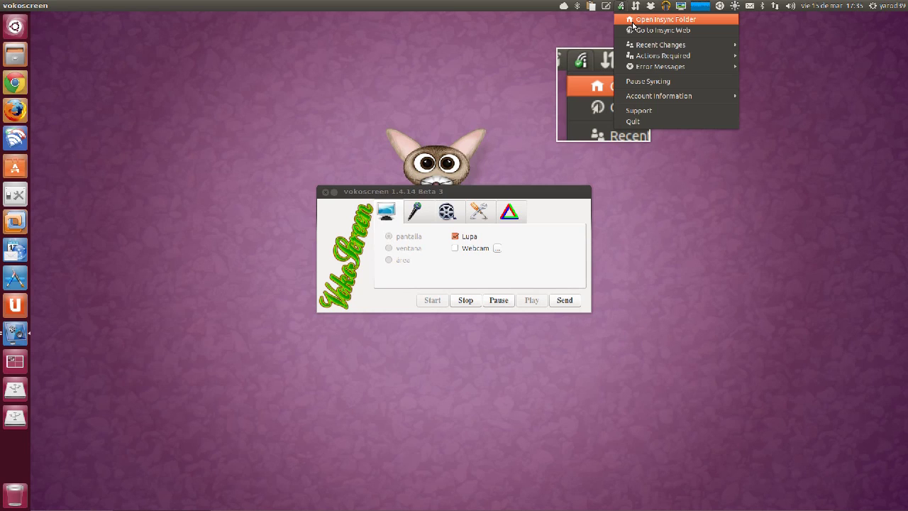
mouse_move(645, 61)
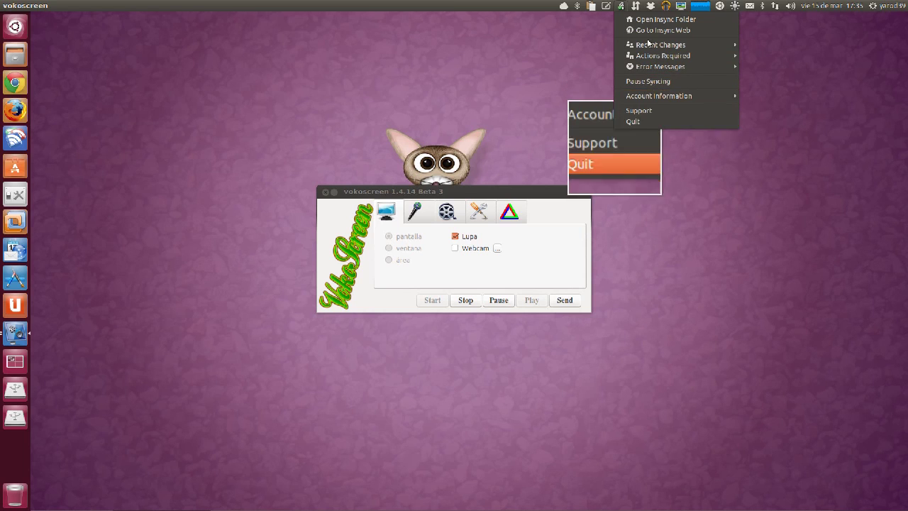
left_click(629, 6)
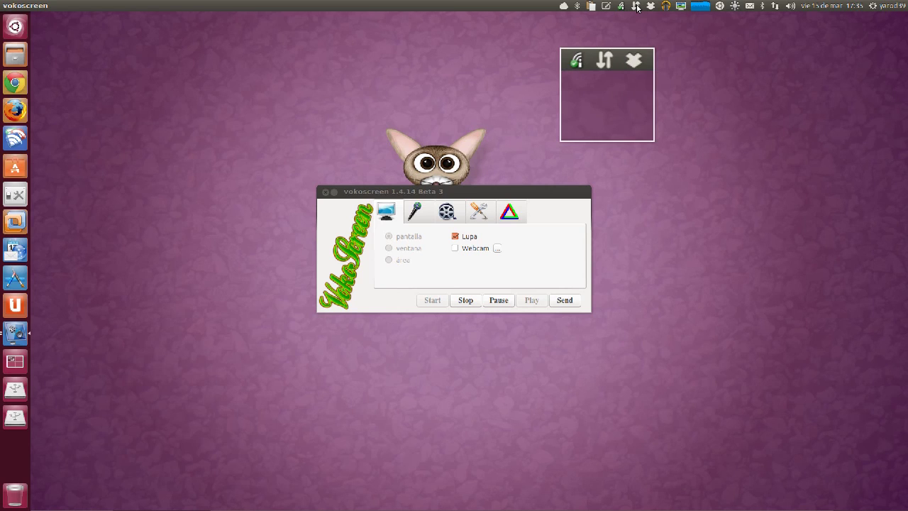
Step: Examine the menus of the network traffic indicator and the music upload indicator
left_click(637, 8)
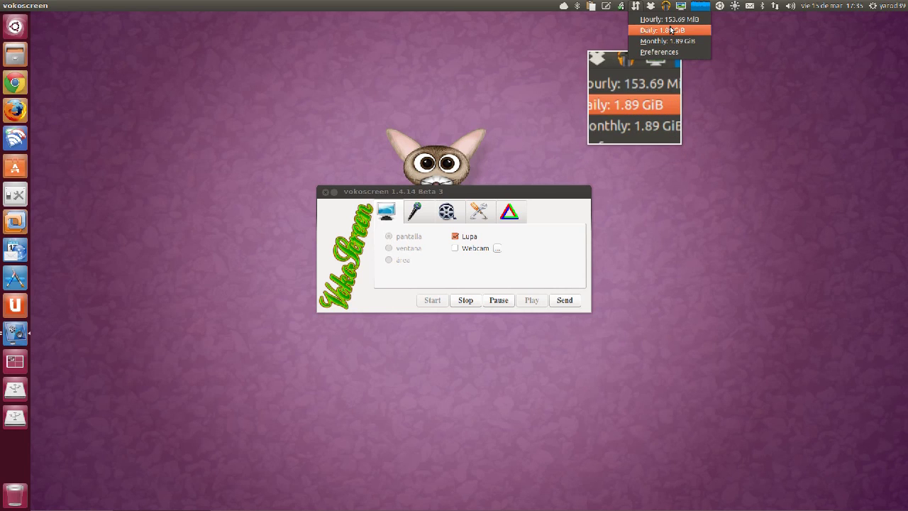
left_click(636, 5)
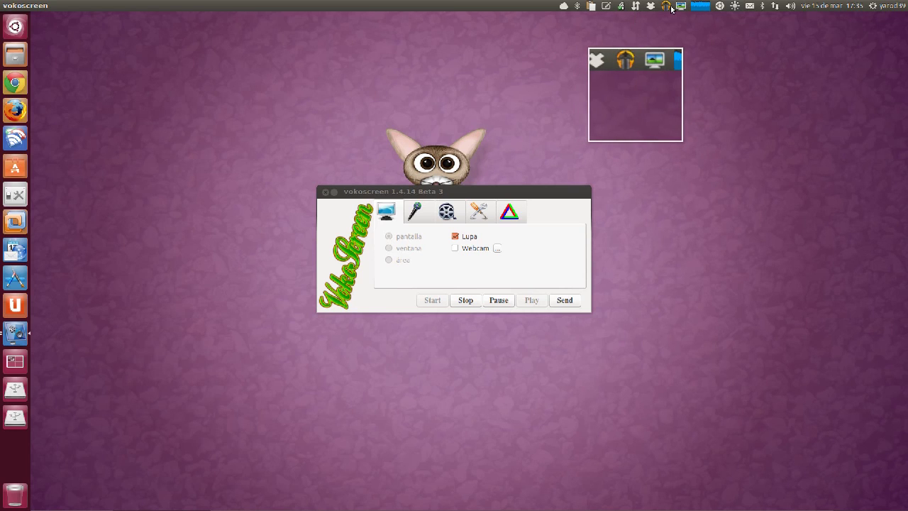
left_click(668, 7)
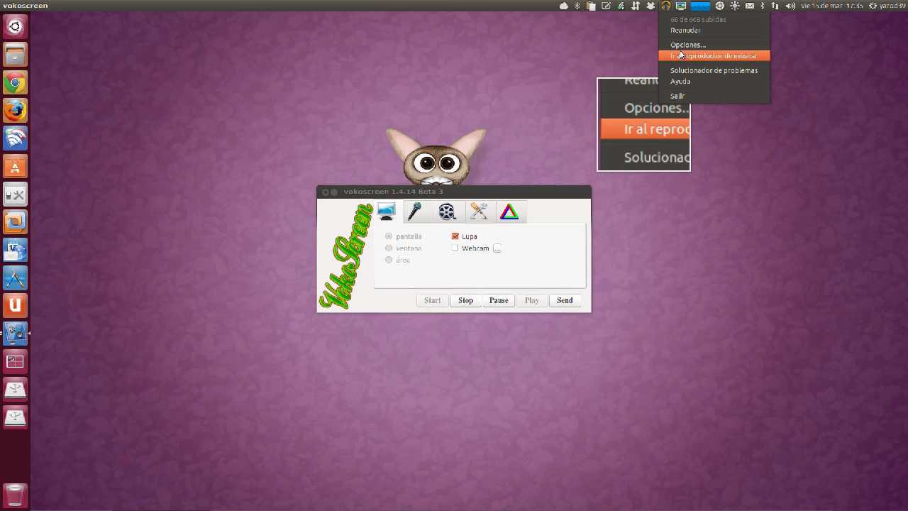
left_click(666, 8)
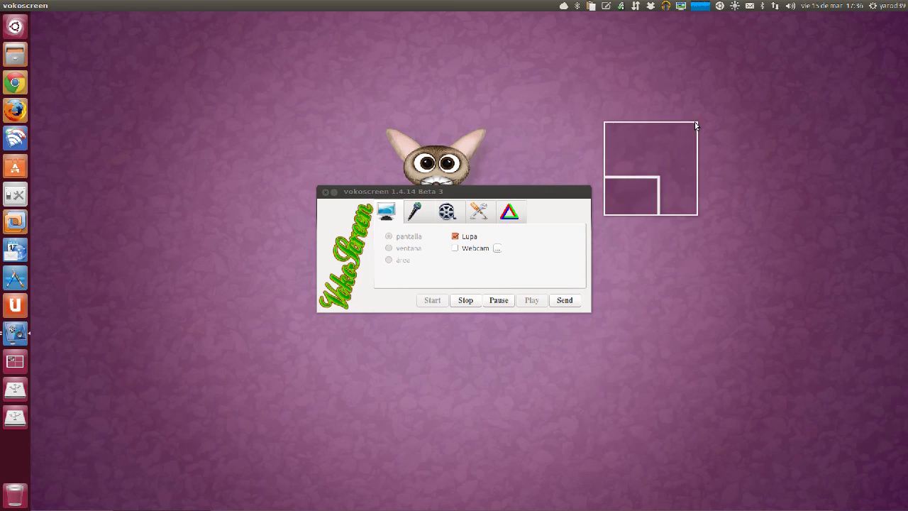
Step: Turn off vokoscreen's Lupa magnifier and minimise its window
left_click(455, 236)
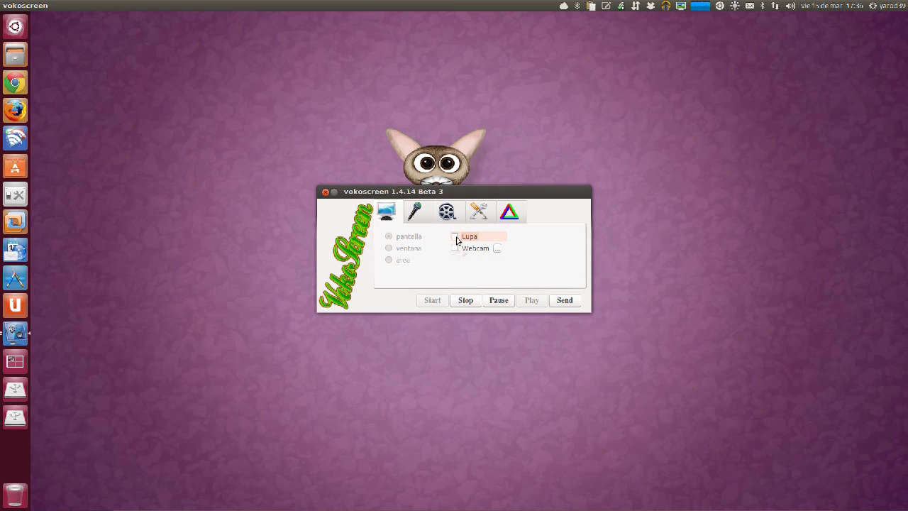
left_click(334, 194)
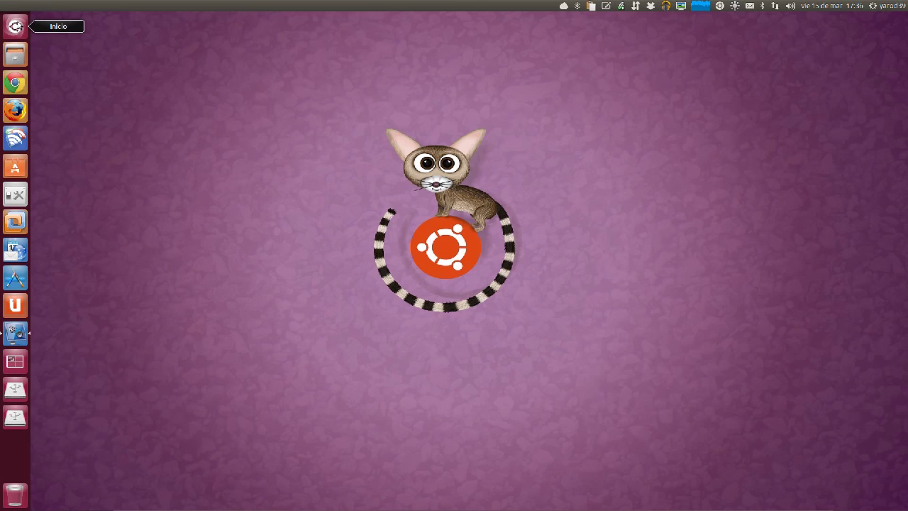
Step: Bring up the HUD again and go over the Dash's lens list to its Aplicaciones entry
left_click(16, 27)
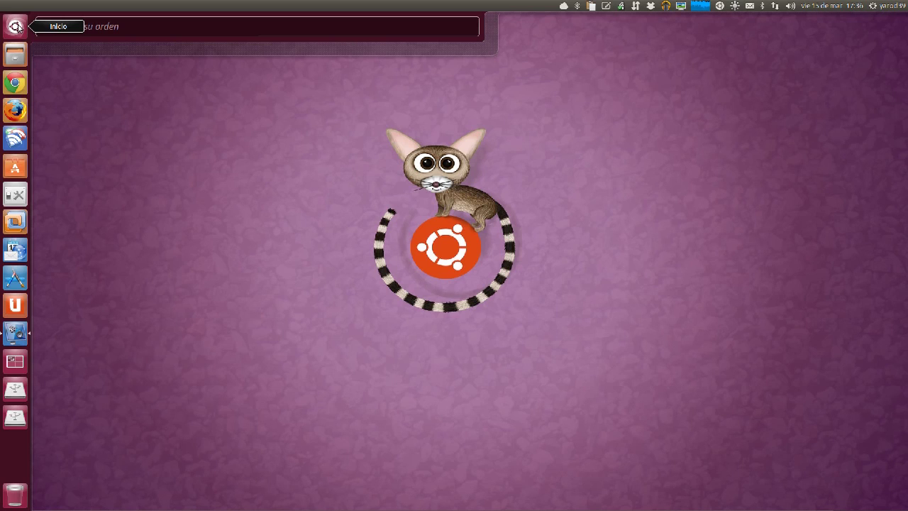
right_click(89, 79)
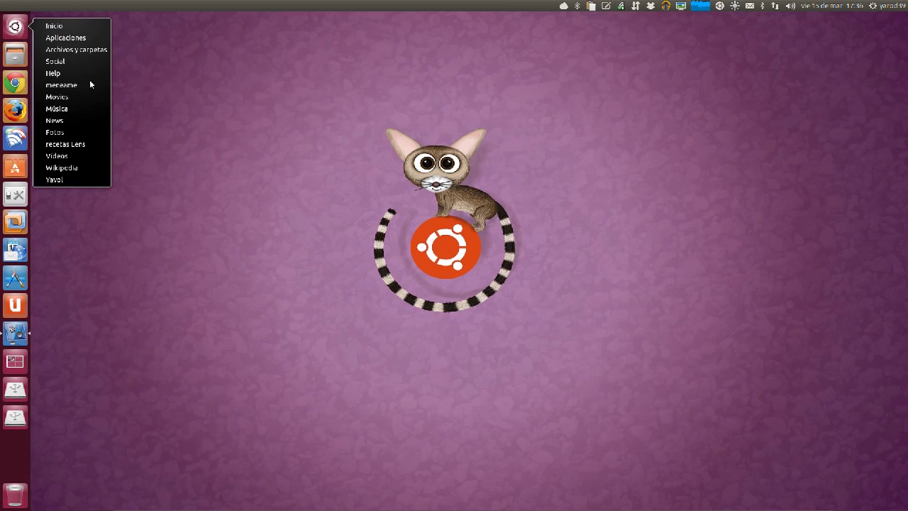
left_click(55, 39)
left_click(56, 40)
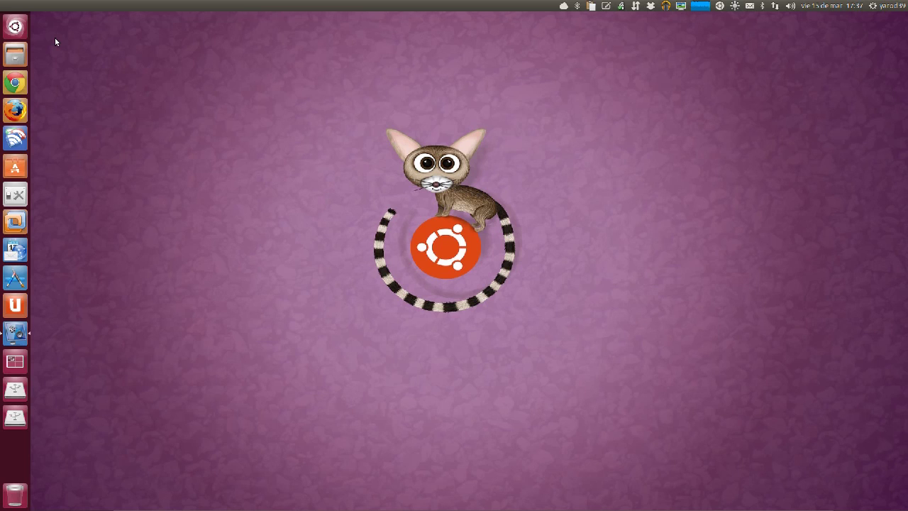
Step: Open the Synapse launcher, search it for "vlc" and close it
key("ctrl+space")
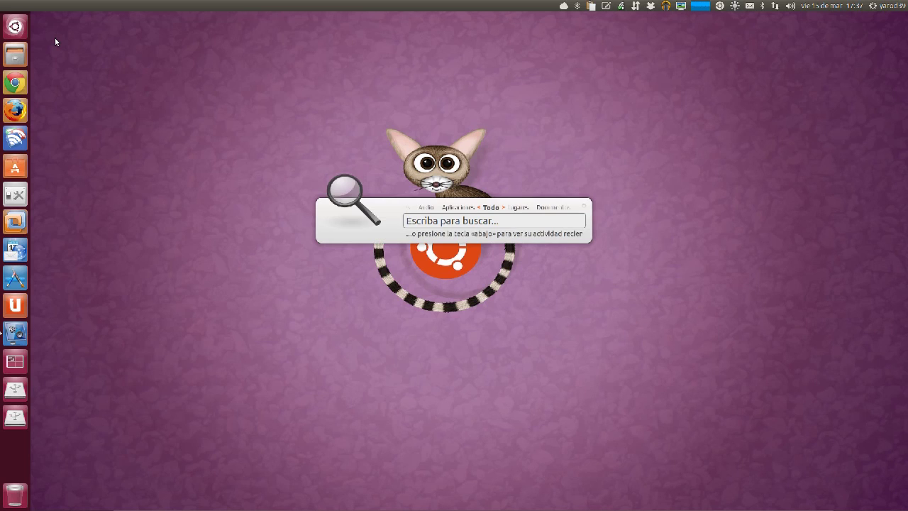
type("vlc")
key("Down")
key("Escape")
Step: Launch the Miro music and video player from the Dash's home applications
key("super")
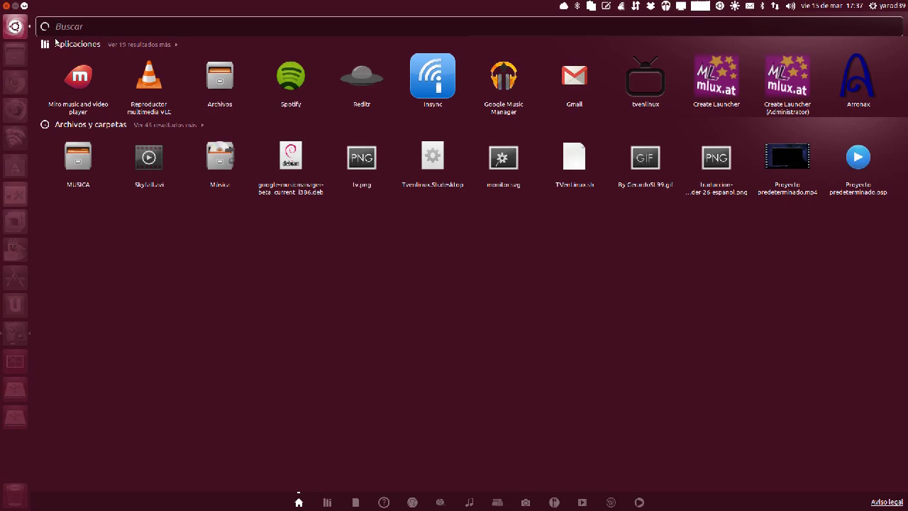
left_click(80, 77)
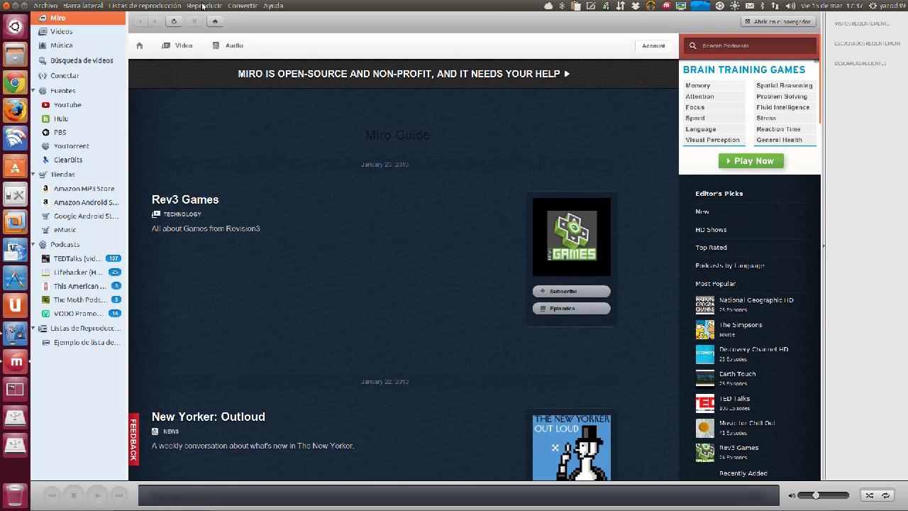
Step: View Miro's Acerca de information and close it
left_click(275, 6)
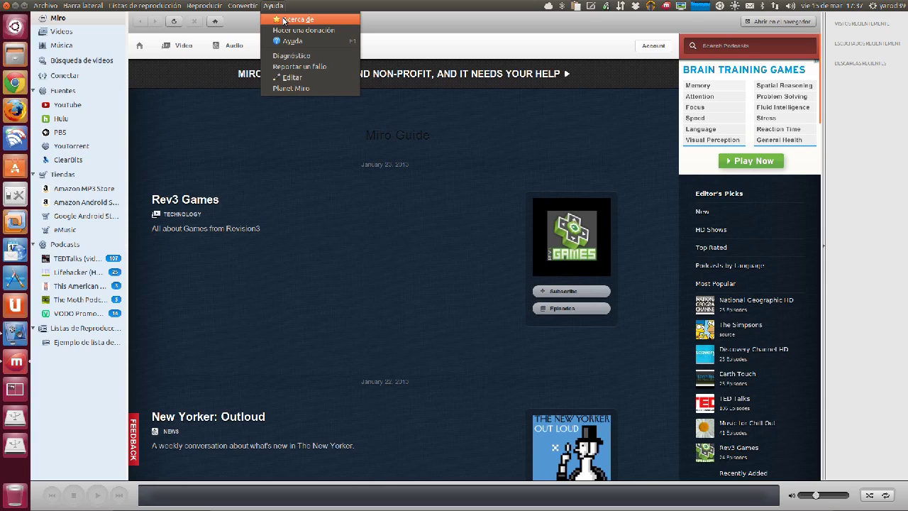
left_click(285, 20)
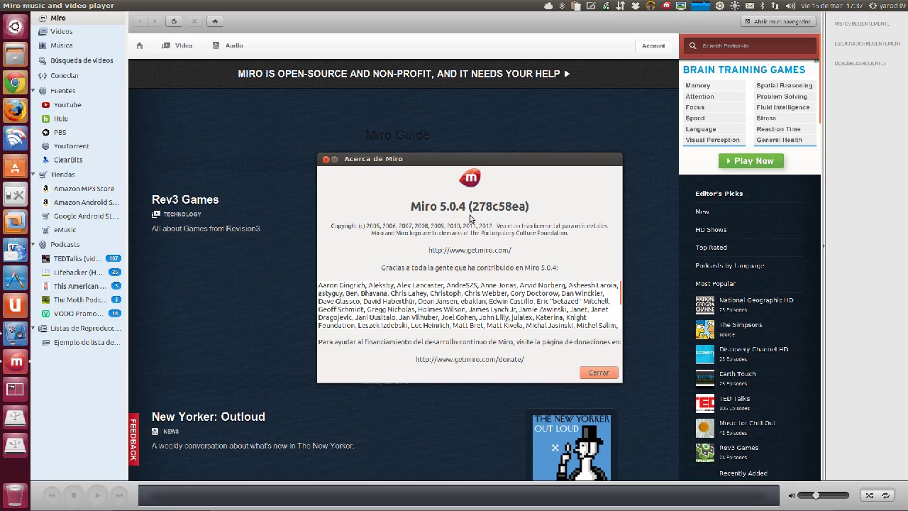
left_click(597, 373)
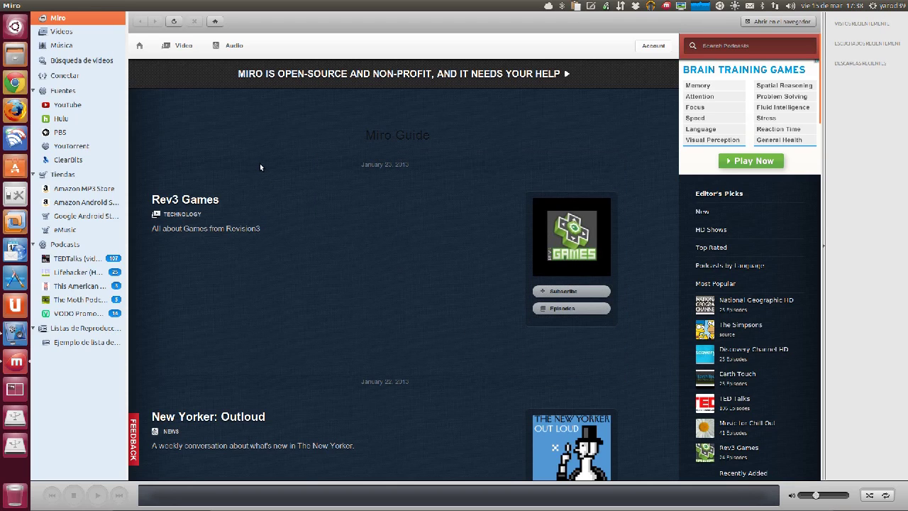
Step: Browse Miro's Vídeos, Música, YouTube, Hulu, YouTorrent, TEDTalks and Conectar sections
left_click(71, 33)
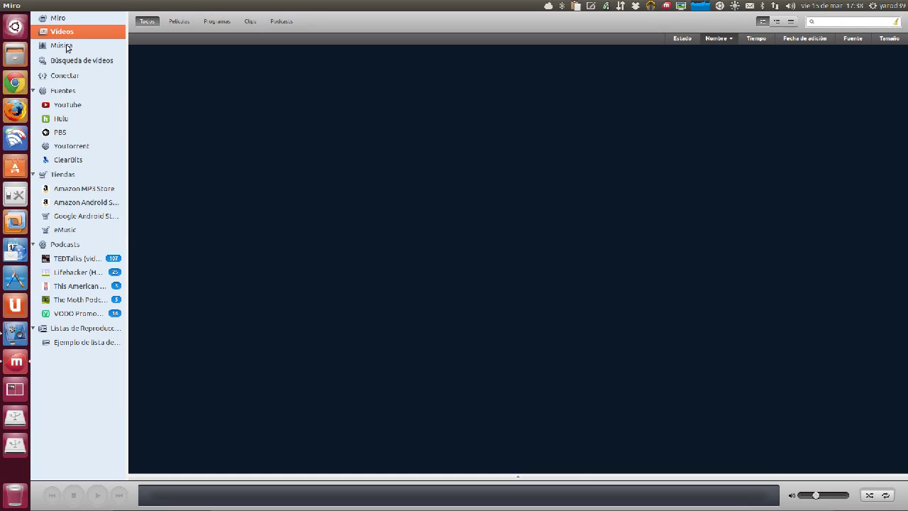
left_click(67, 47)
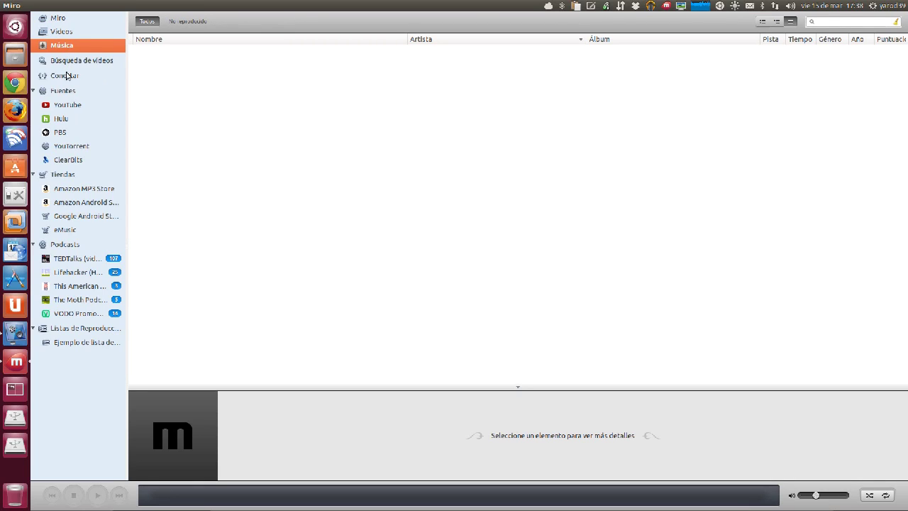
left_click(68, 106)
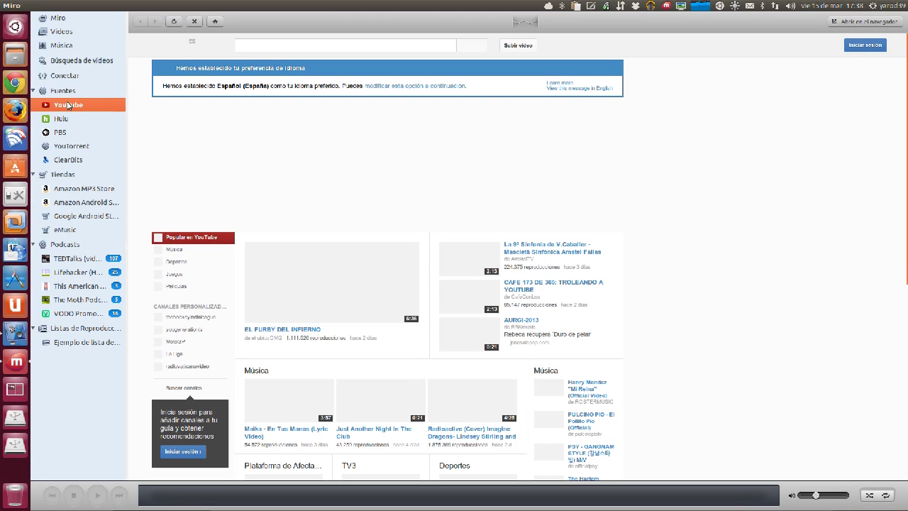
left_click(64, 121)
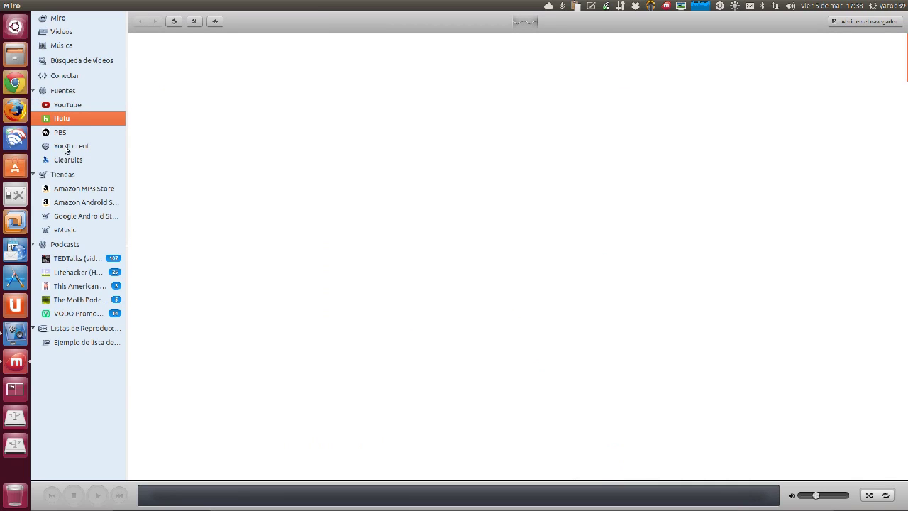
left_click(64, 148)
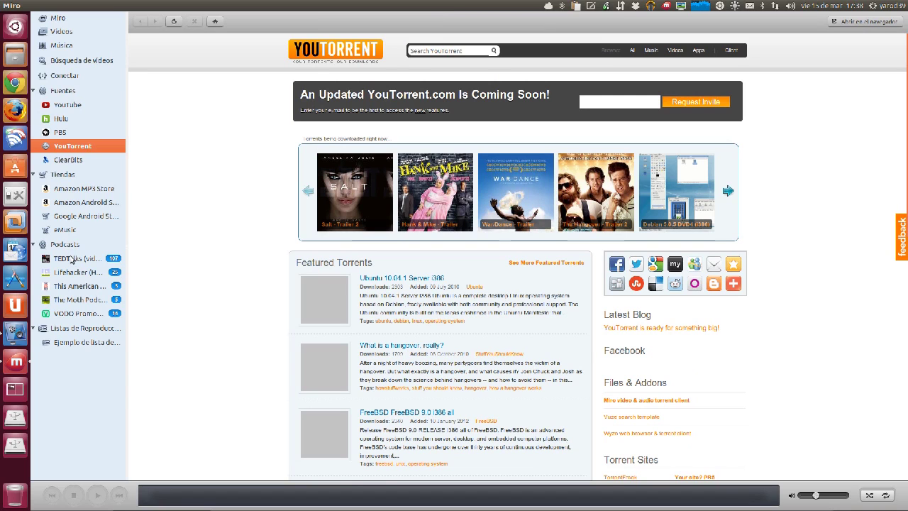
left_click(71, 260)
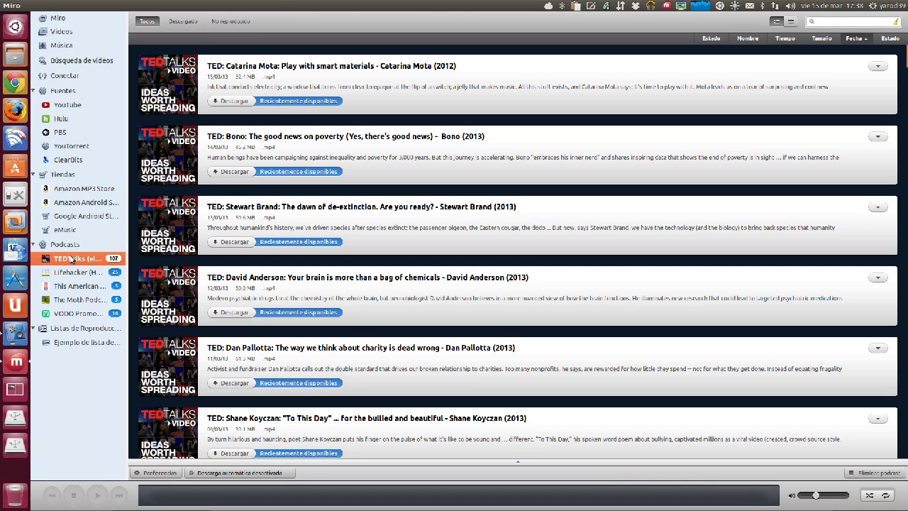
left_click(64, 76)
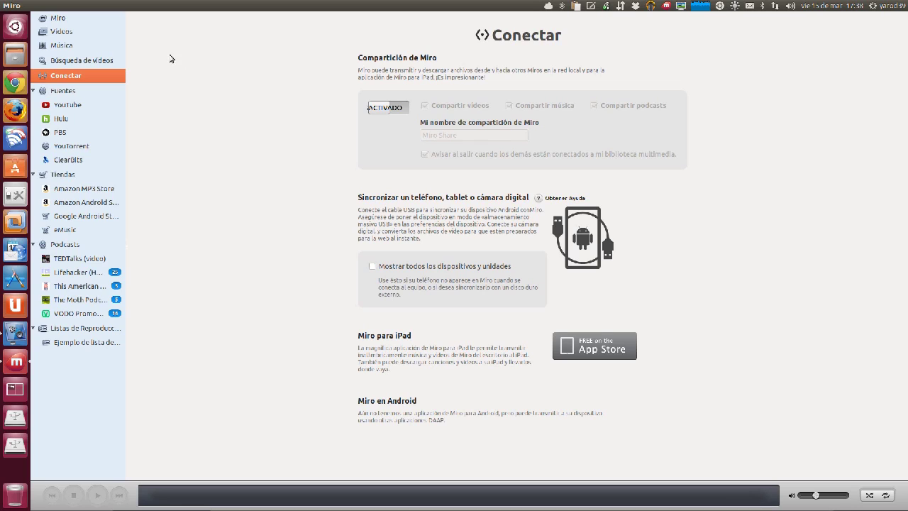
Step: In the Vídeos library, look over the conversion formats and view the Películas filter, returning to Todos
left_click(60, 33)
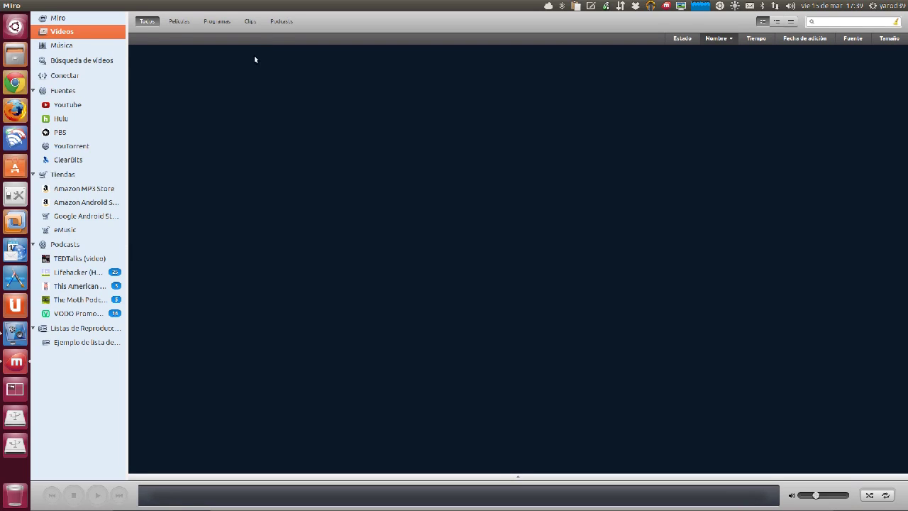
mouse_move(79, 6)
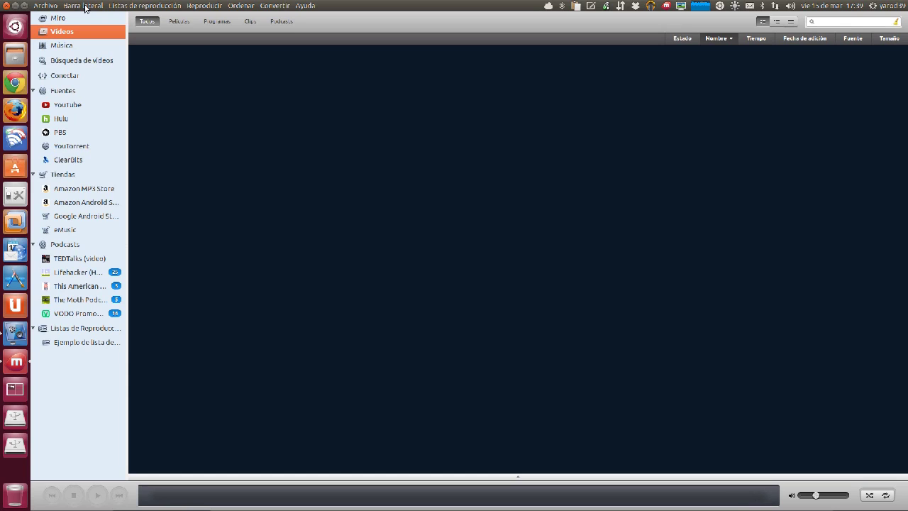
left_click(276, 6)
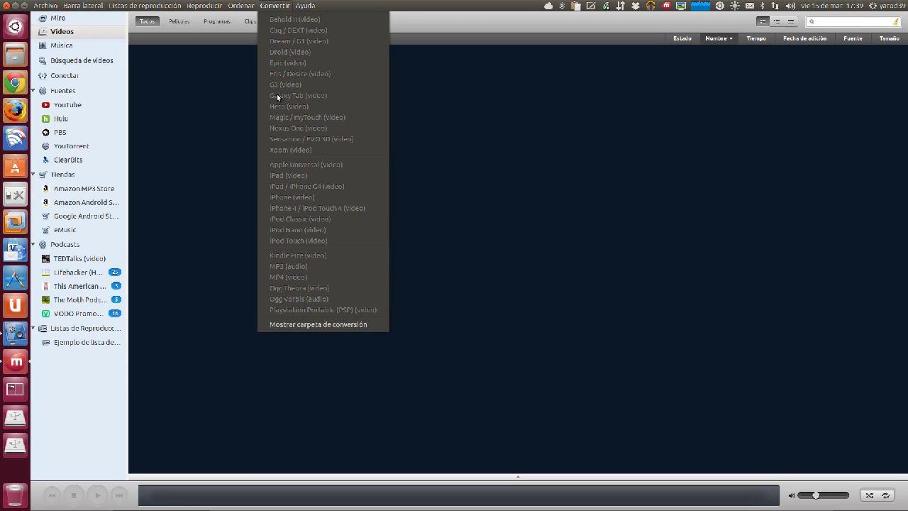
left_click(269, 7)
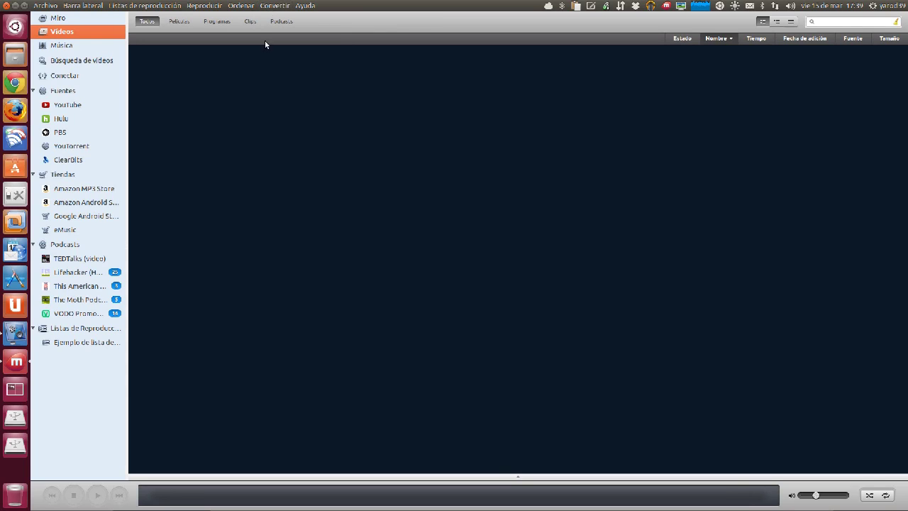
left_click(178, 21)
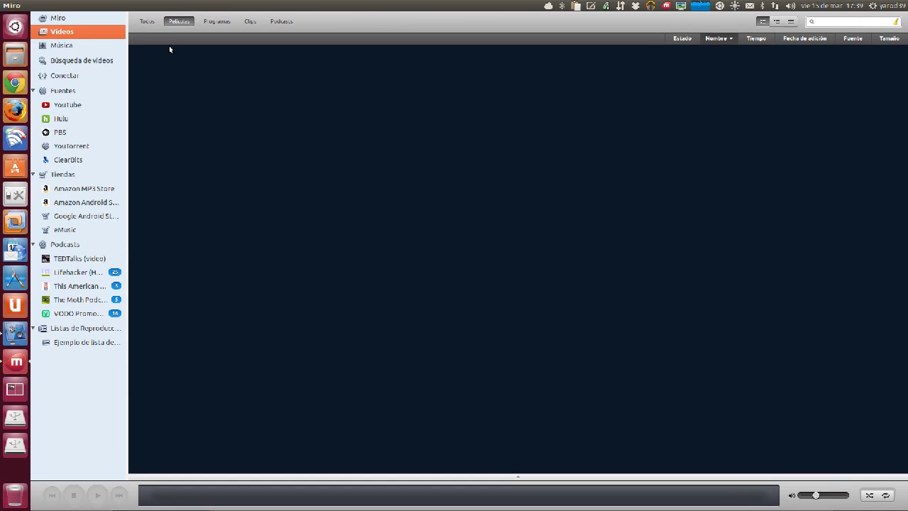
left_click(145, 22)
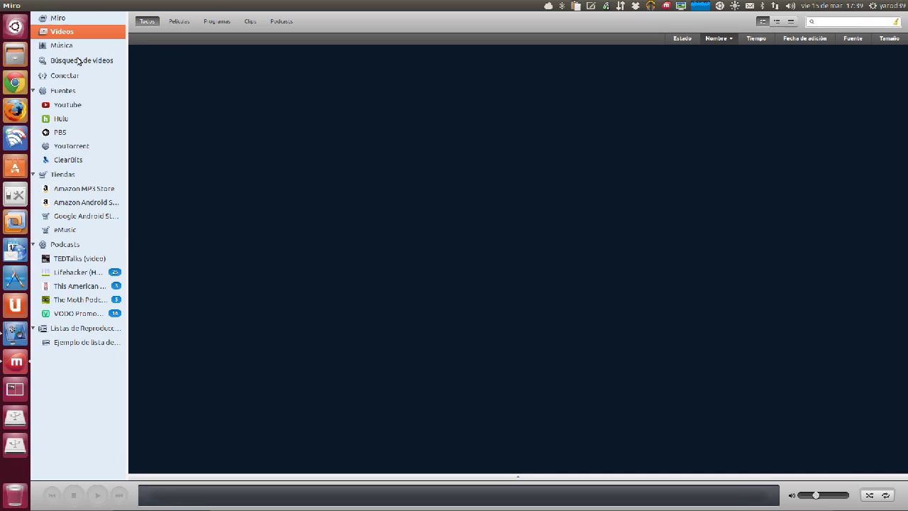
Step: Look over the Importar options for adding media files and dismiss them without choosing one
mouse_move(61, 5)
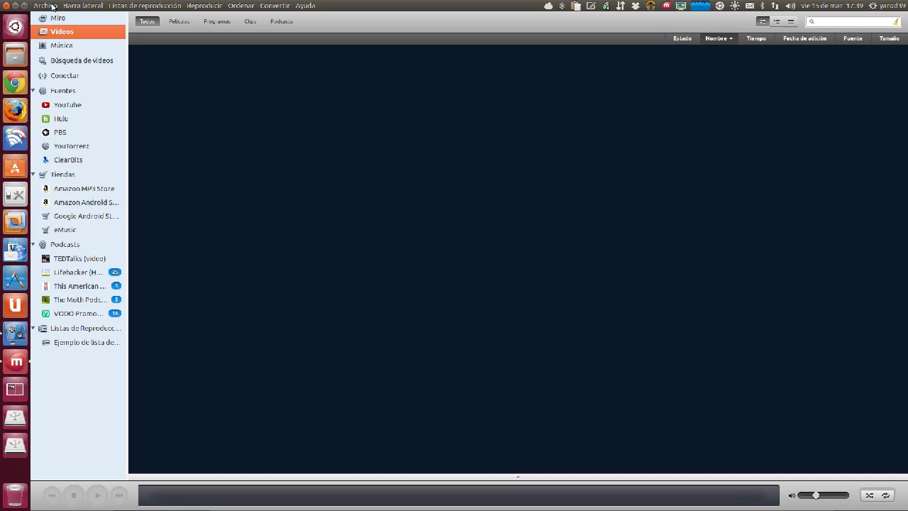
left_click(52, 7)
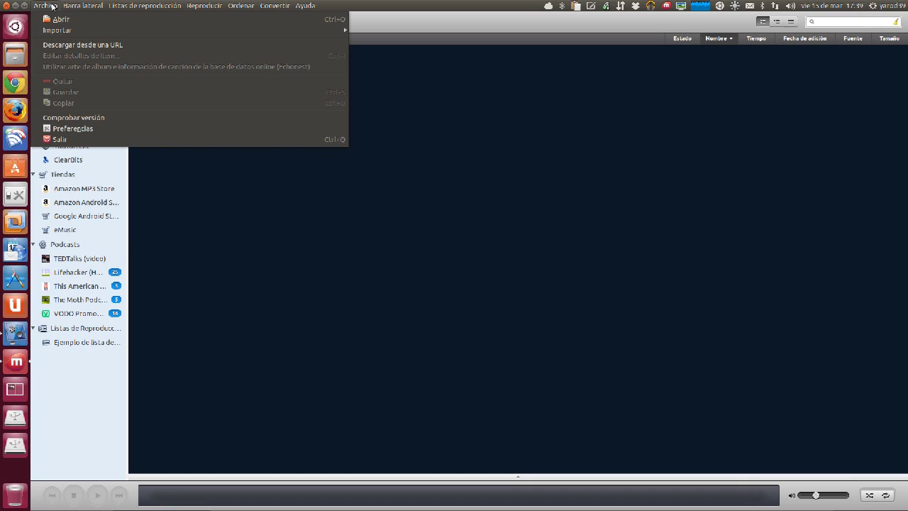
mouse_move(53, 31)
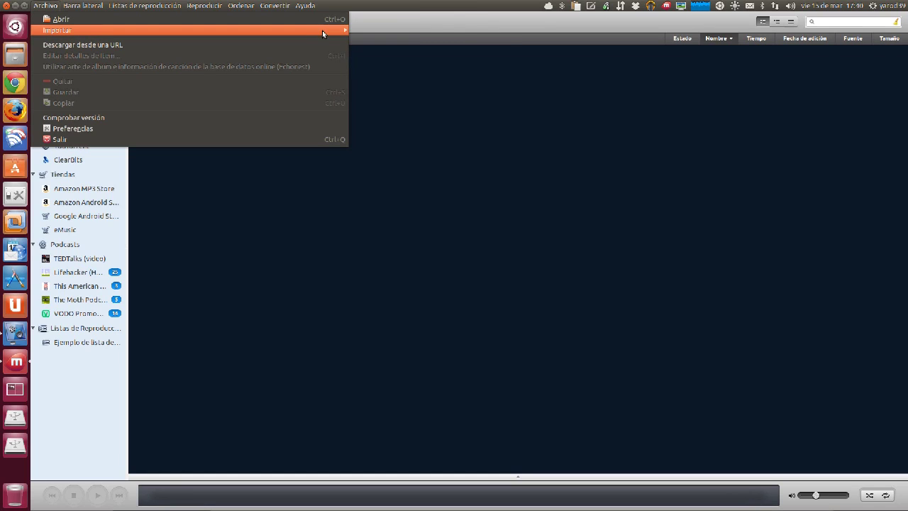
mouse_move(322, 31)
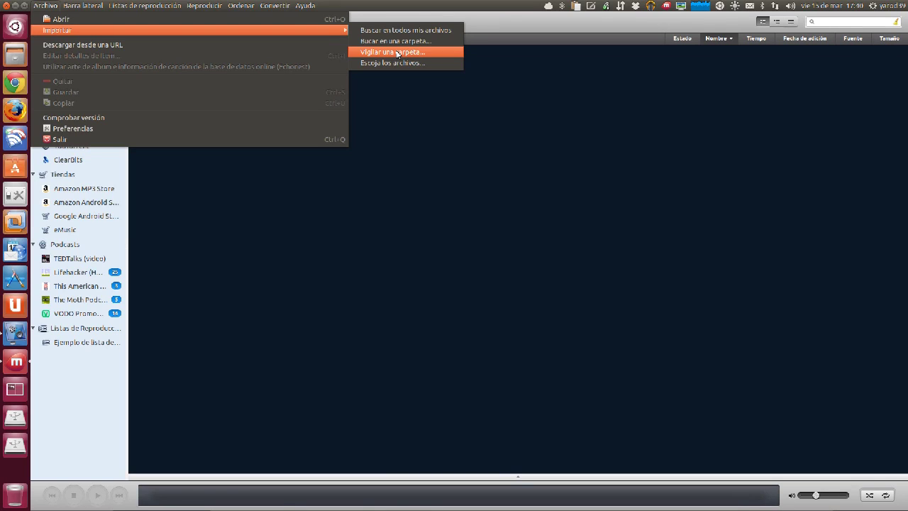
left_click(249, 180)
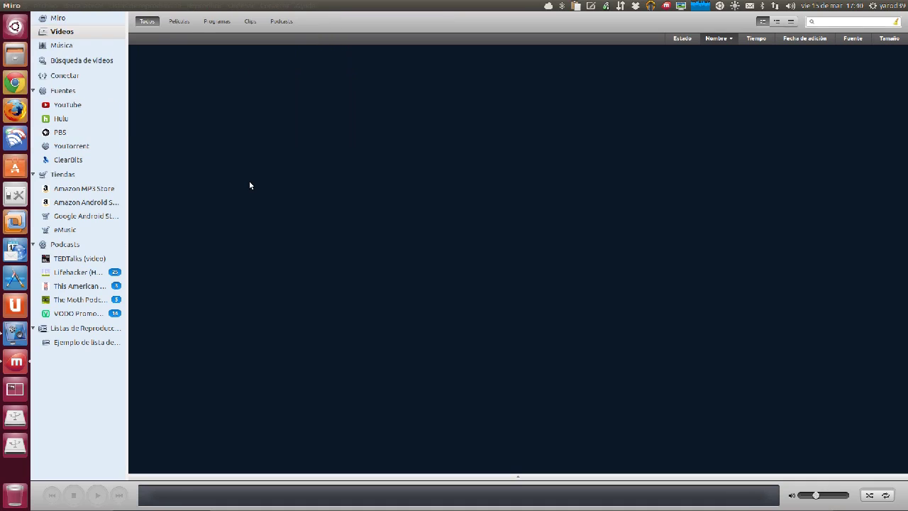
Step: Switch to the Música library and start importing media by searching in a folder
left_click(63, 45)
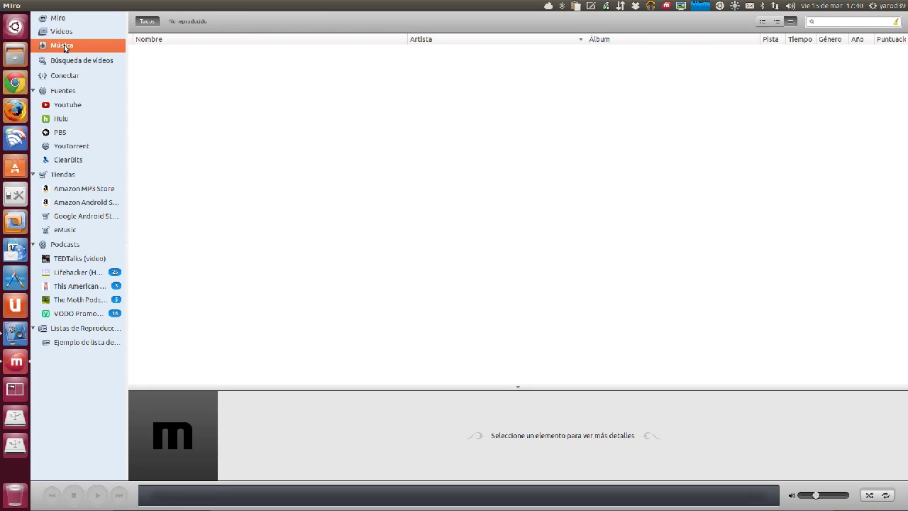
left_click(45, 5)
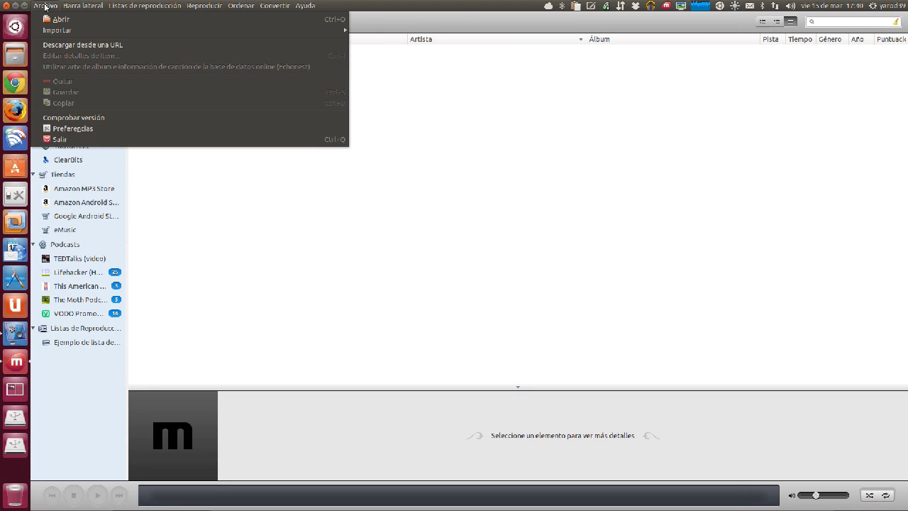
mouse_move(58, 32)
mouse_move(285, 30)
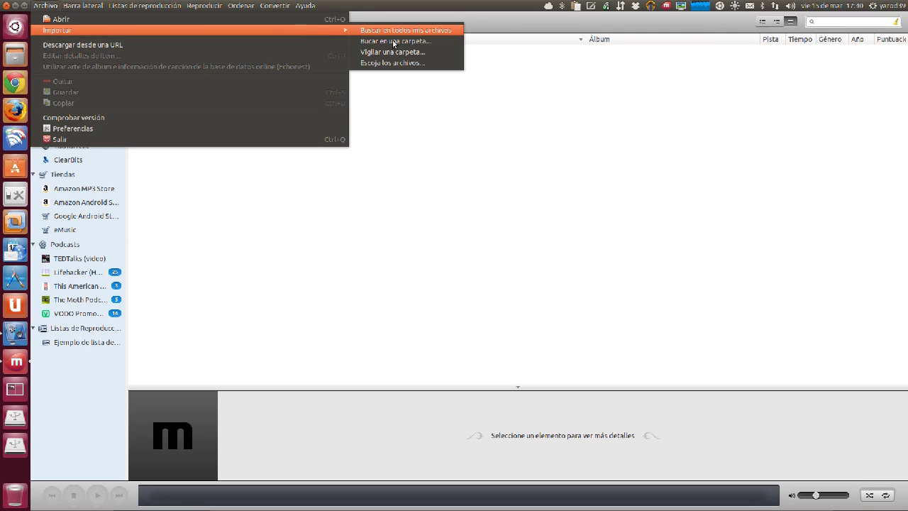
left_click(394, 42)
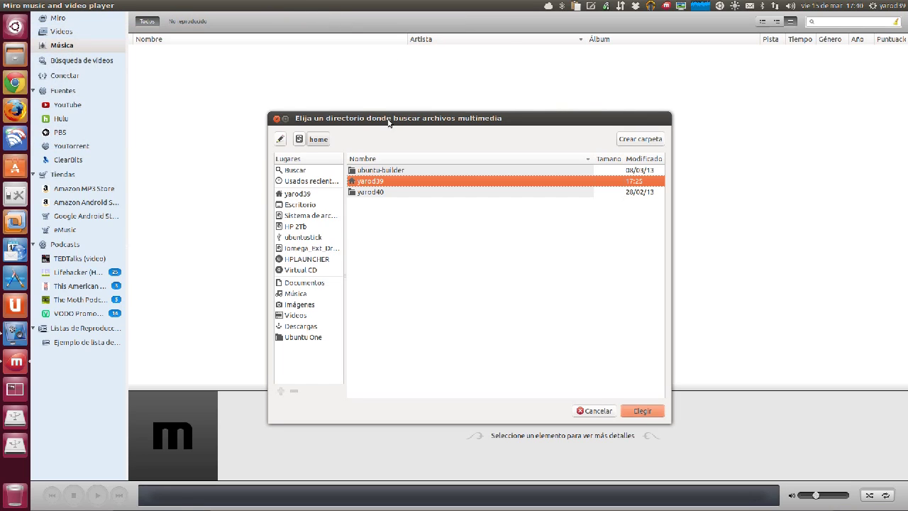
Step: Choose the MUSICA folder on the Iomega_Ext_Drive as the directory to search for multimedia files
left_click(304, 249)
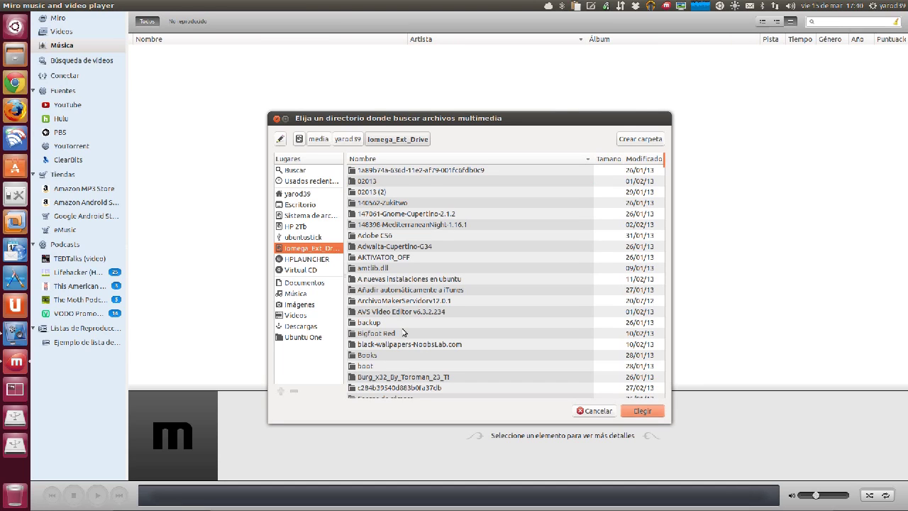
scroll(408, 333, "down", 2)
scroll(408, 332, "down", 5)
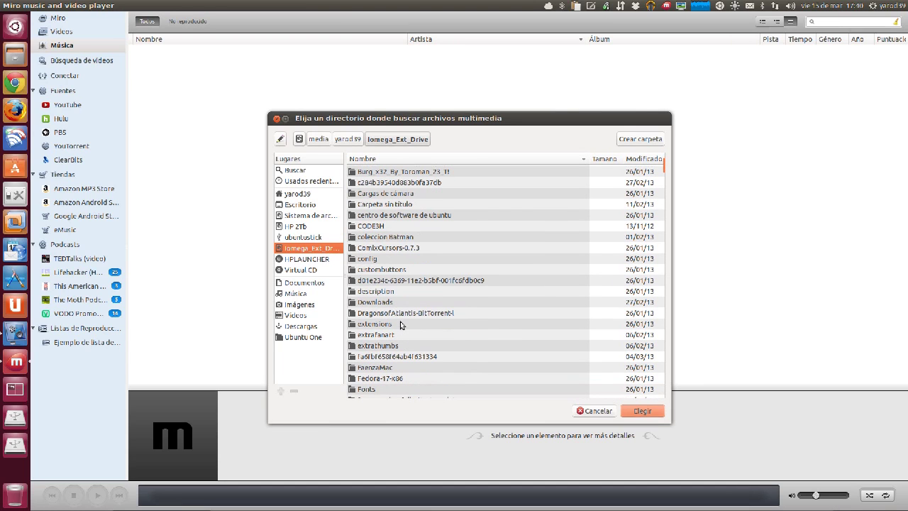
scroll(402, 323, "down", 3)
scroll(396, 316, "down", 7)
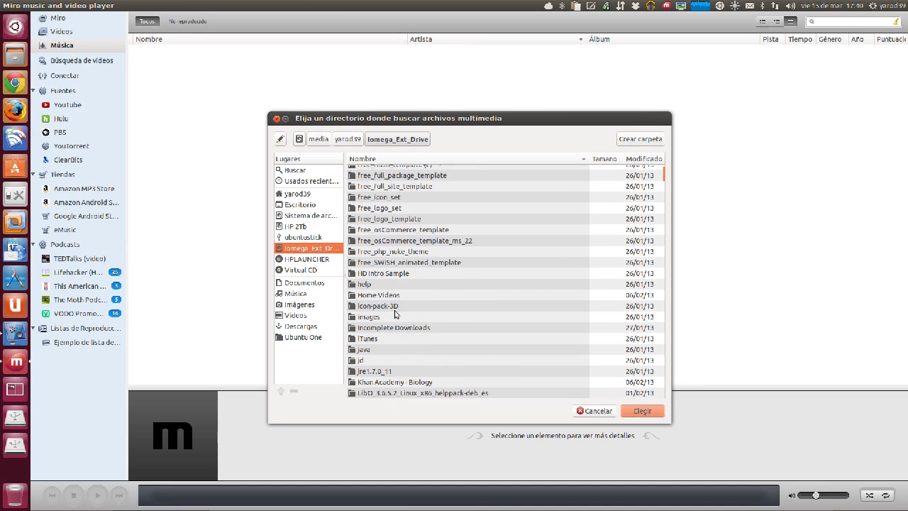
scroll(395, 313, "down", 2)
scroll(394, 314, "down", 2)
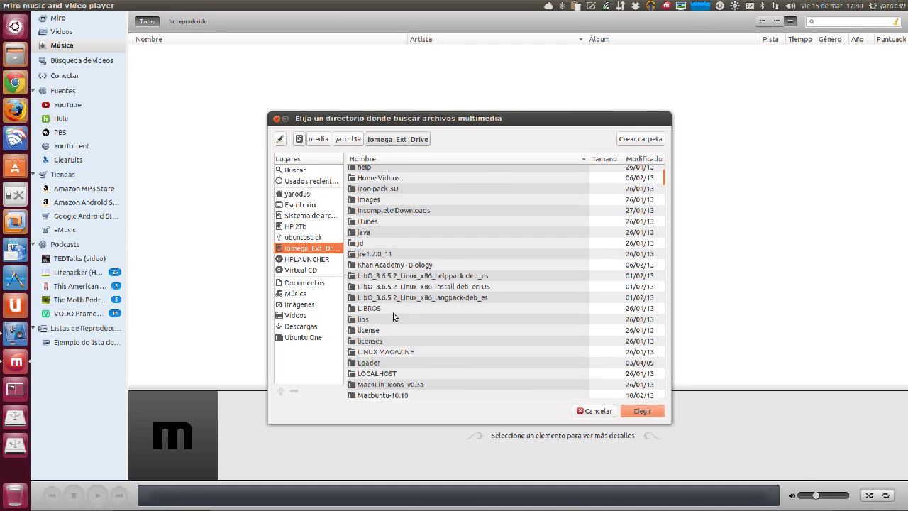
scroll(393, 312, "down", 3)
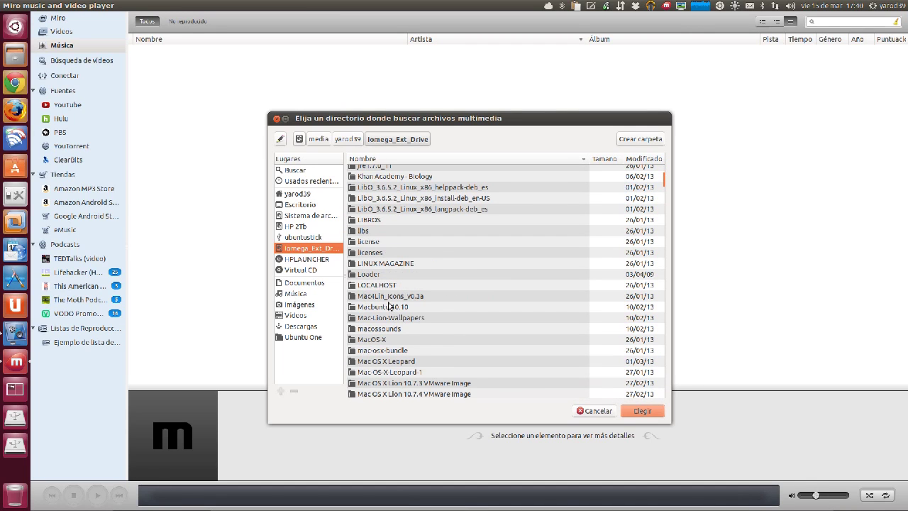
scroll(387, 302, "down", 4)
scroll(387, 302, "down", 3)
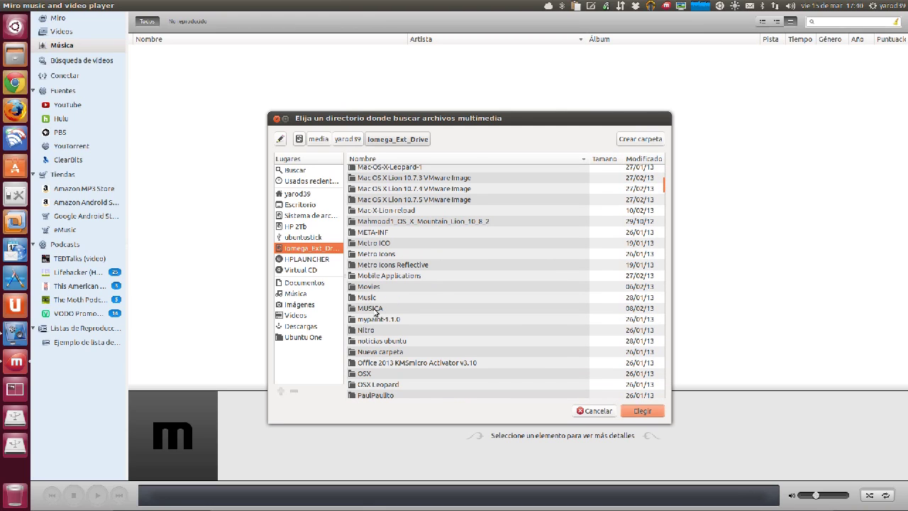
left_click(376, 311)
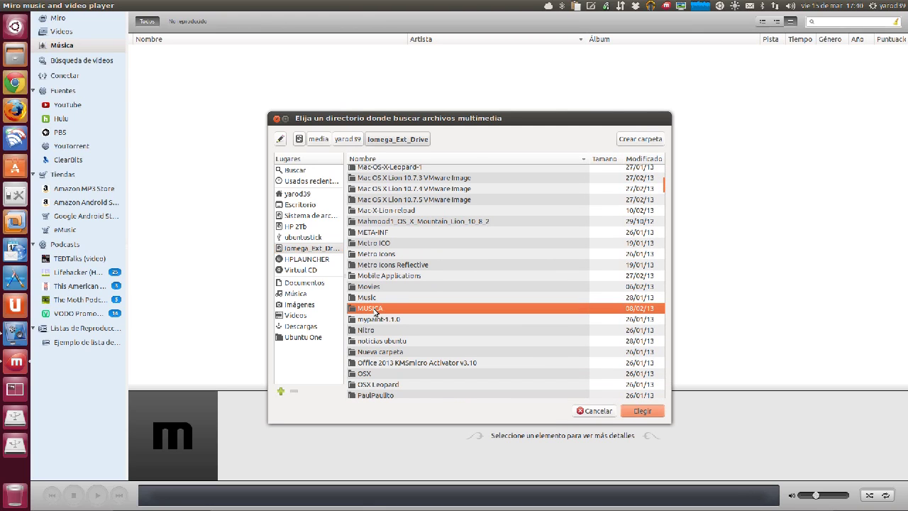
left_click(644, 414)
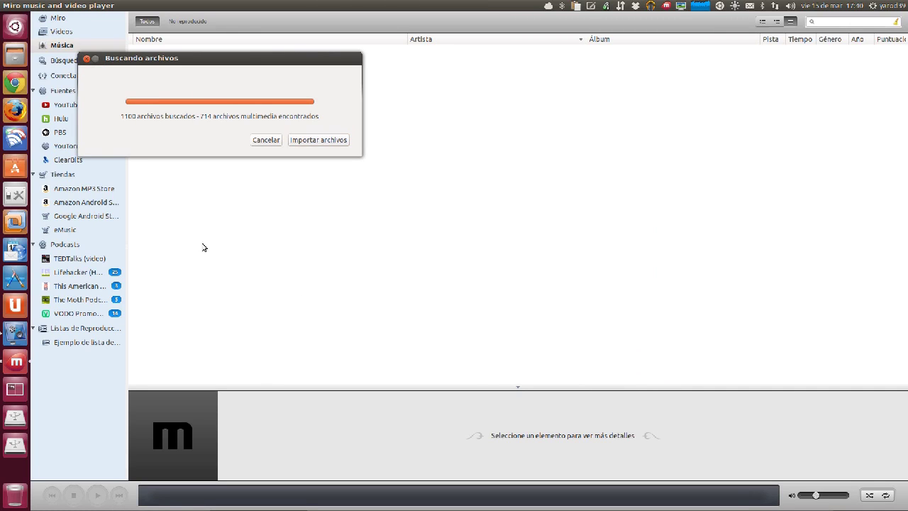
Step: Import the found files into the Música library and select the track "13. Waiting For That Day"
left_click(316, 141)
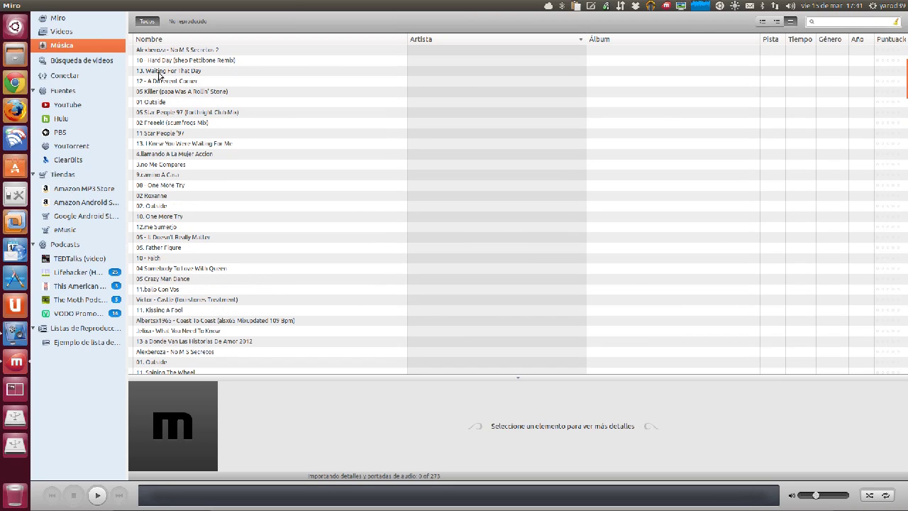
left_click(159, 71)
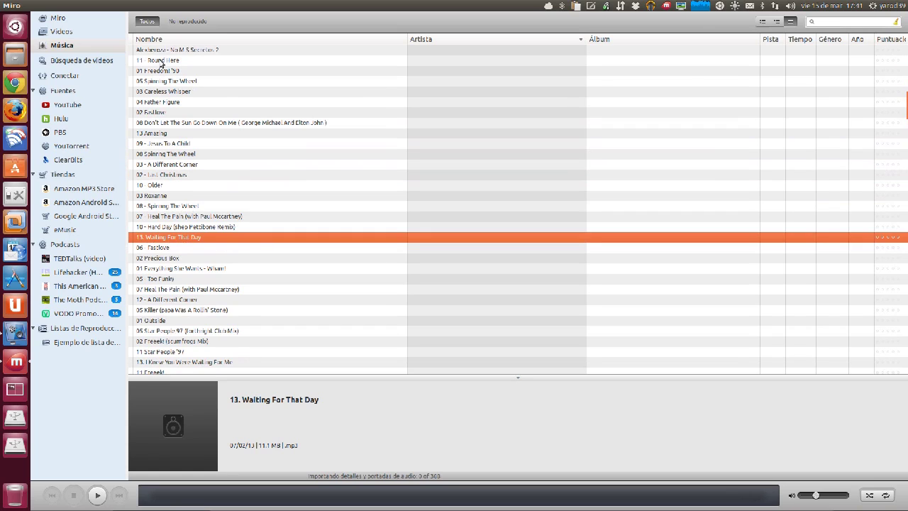
Step: Select the track "11 - Round Here" and then "Alexberoza - No M S Secretos 2" in the Música list
left_click(161, 62)
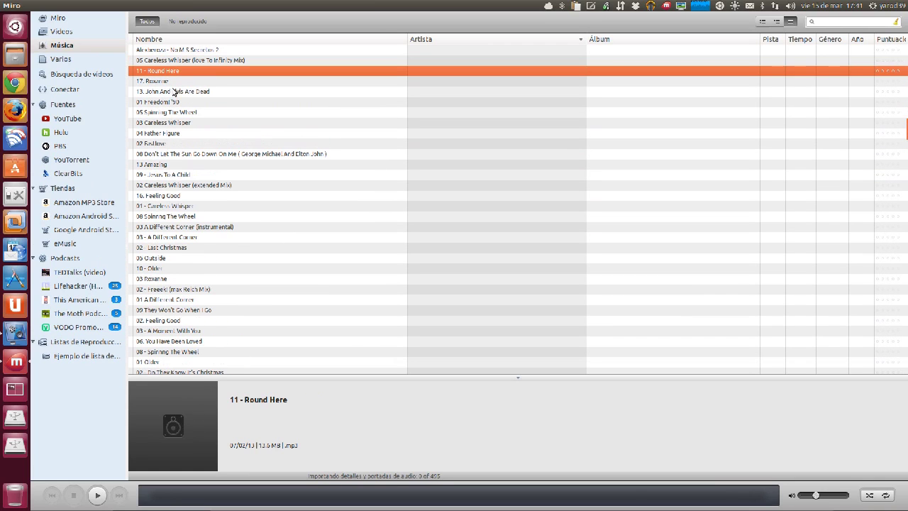
left_click(170, 50)
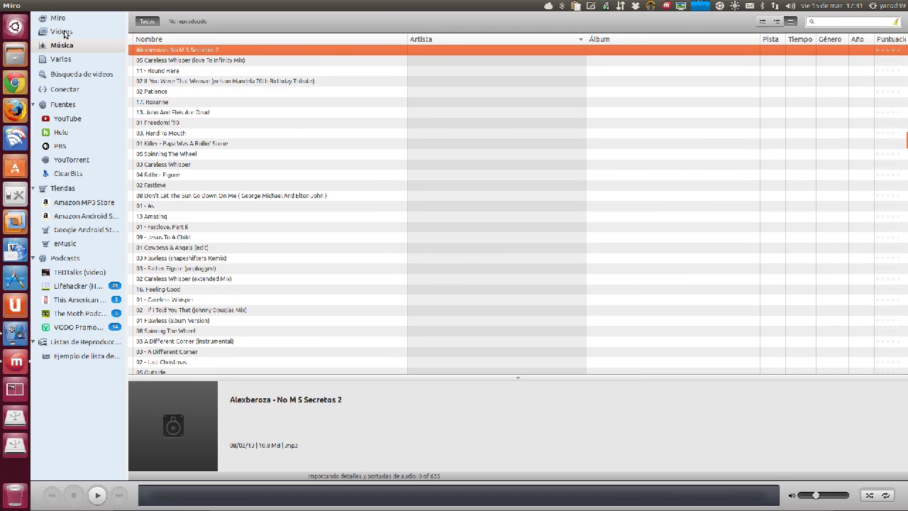
Step: Switch to the Vídeos library and start importing media by searching in a folder
left_click(62, 32)
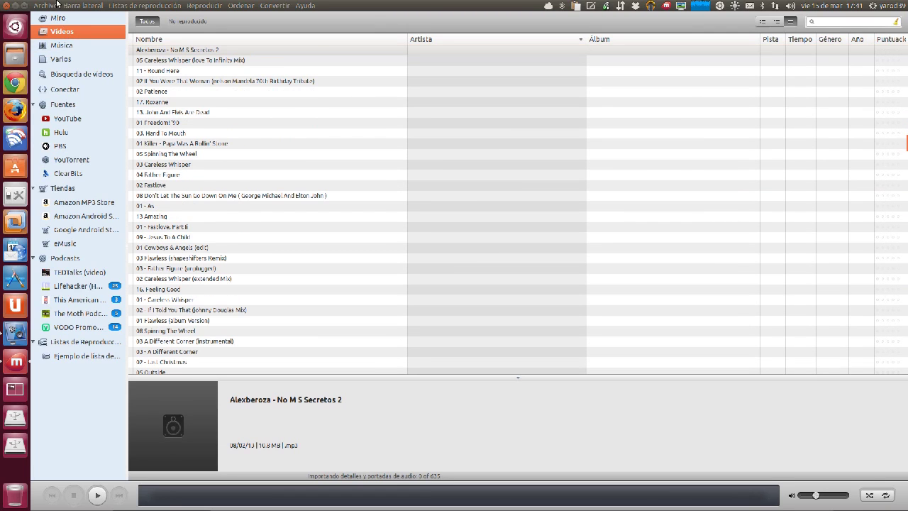
left_click(52, 6)
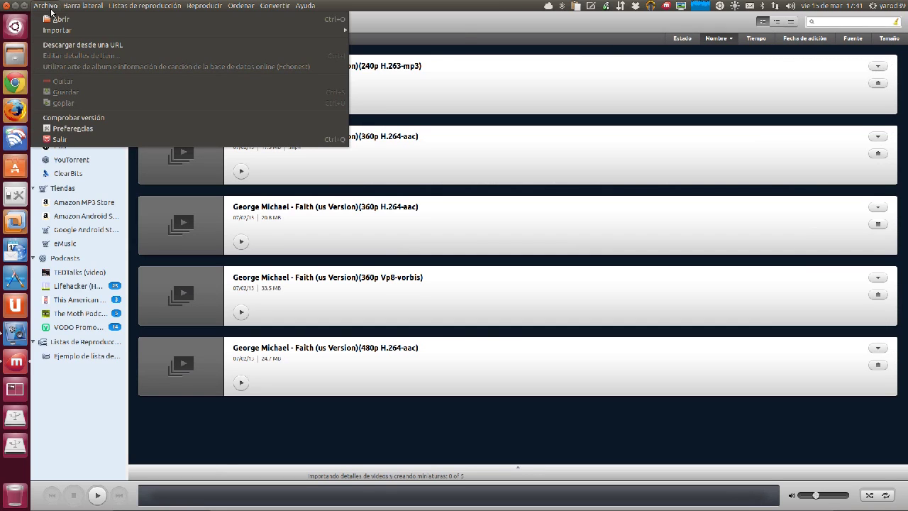
mouse_move(51, 33)
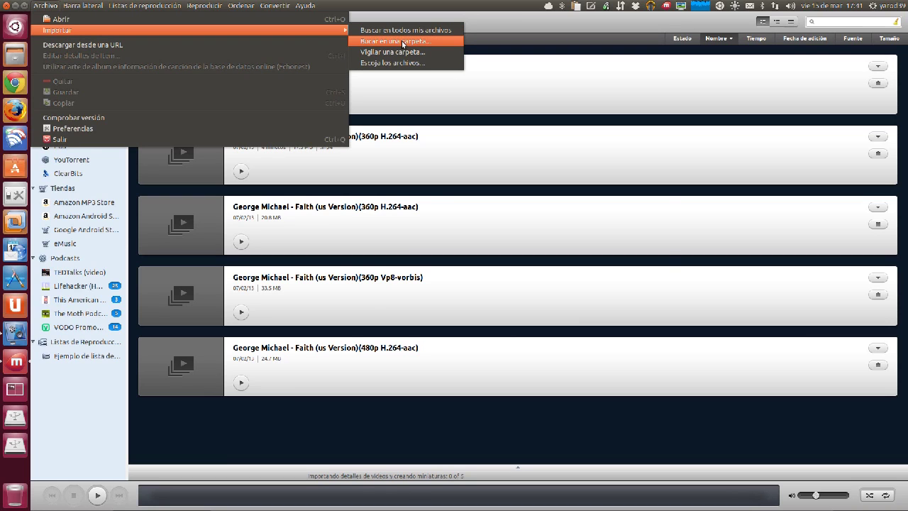
left_click(402, 40)
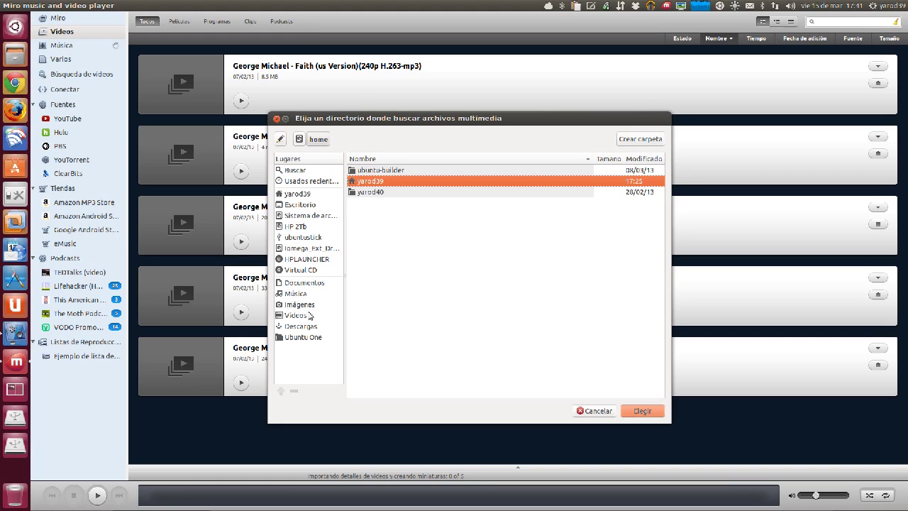
Step: Choose the PELICULAS folder on the Iomega_Ext_Drive as the search directory and import the multimedia files found in it
left_click(298, 249)
scroll(412, 291, "down", 7)
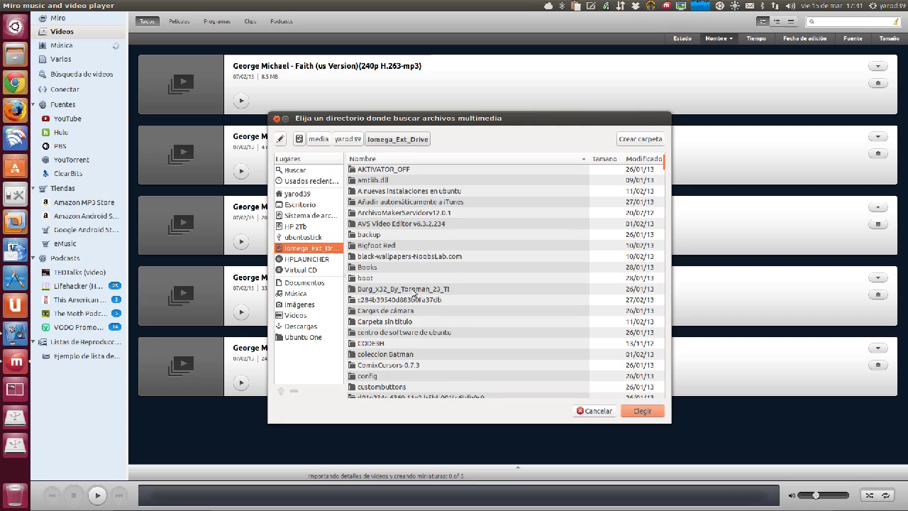
scroll(413, 294, "down", 3)
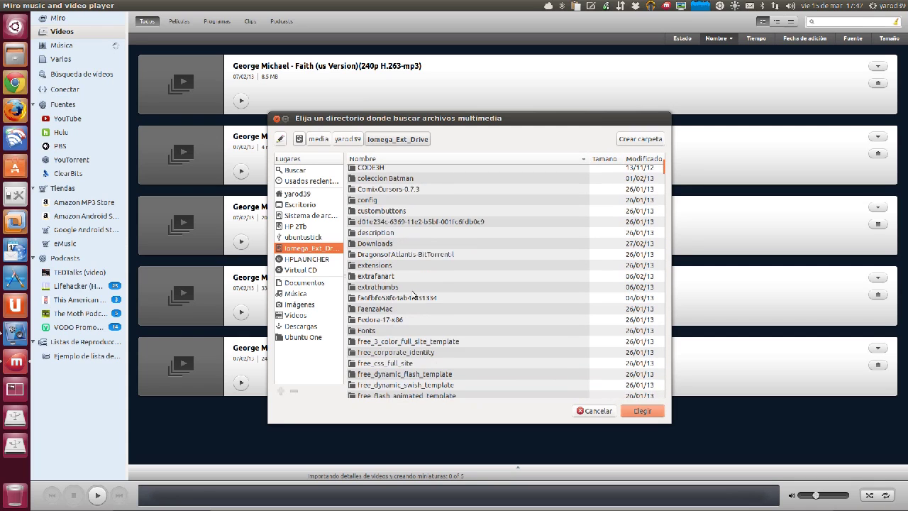
scroll(413, 294, "down", 3)
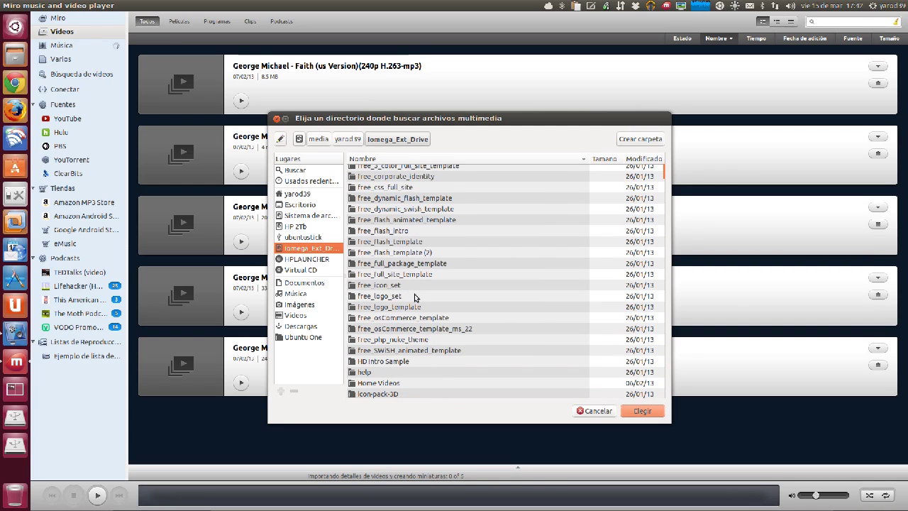
scroll(413, 296, "down", 2)
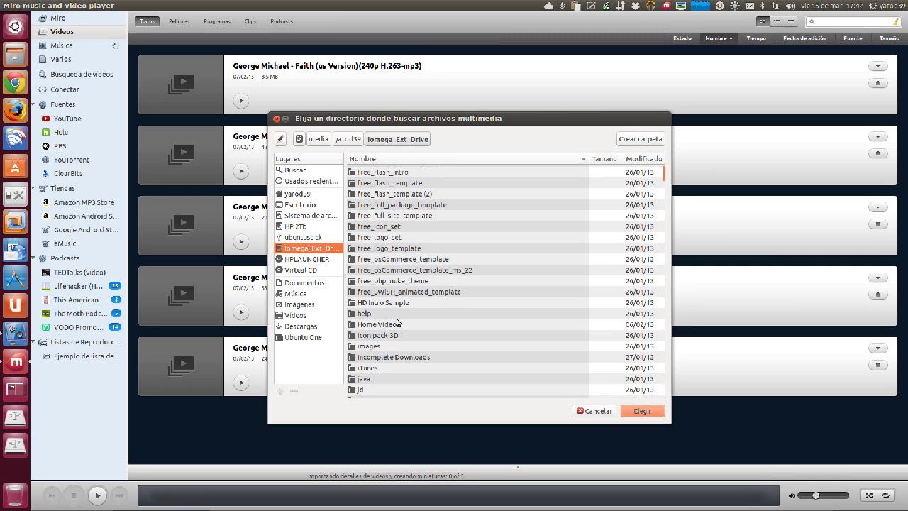
scroll(398, 323, "down", 1)
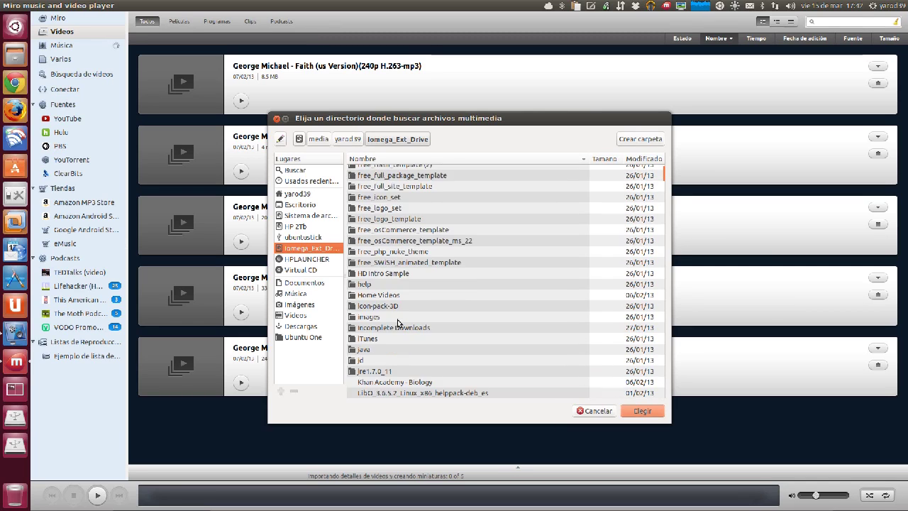
scroll(398, 323, "down", 2)
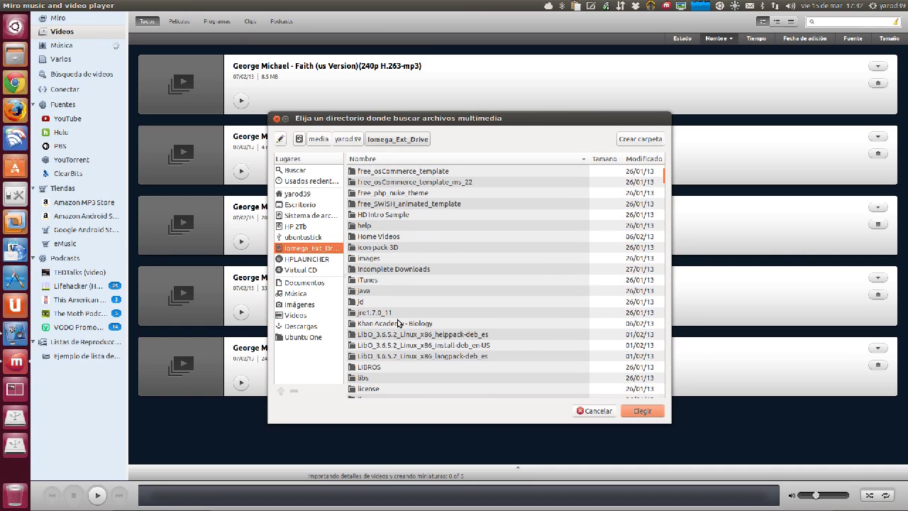
scroll(398, 323, "up", 12)
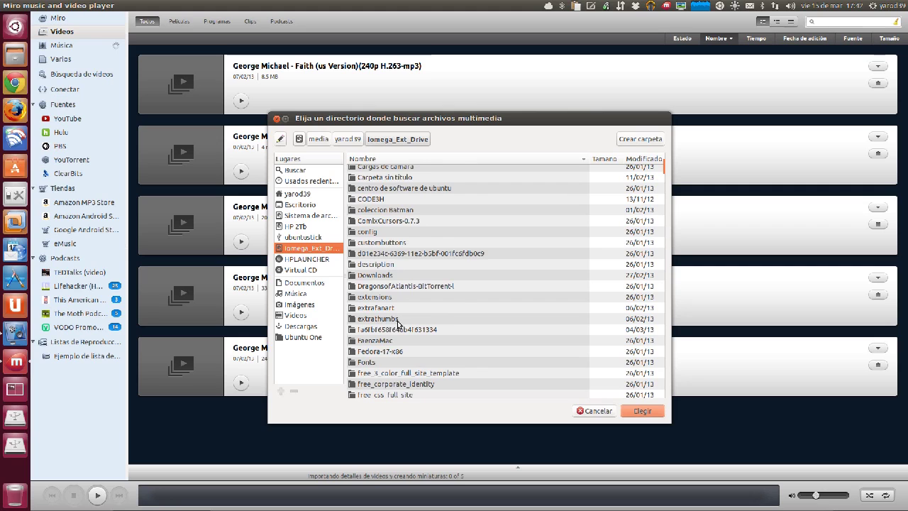
scroll(399, 323, "up", 3)
scroll(398, 323, "up", 3)
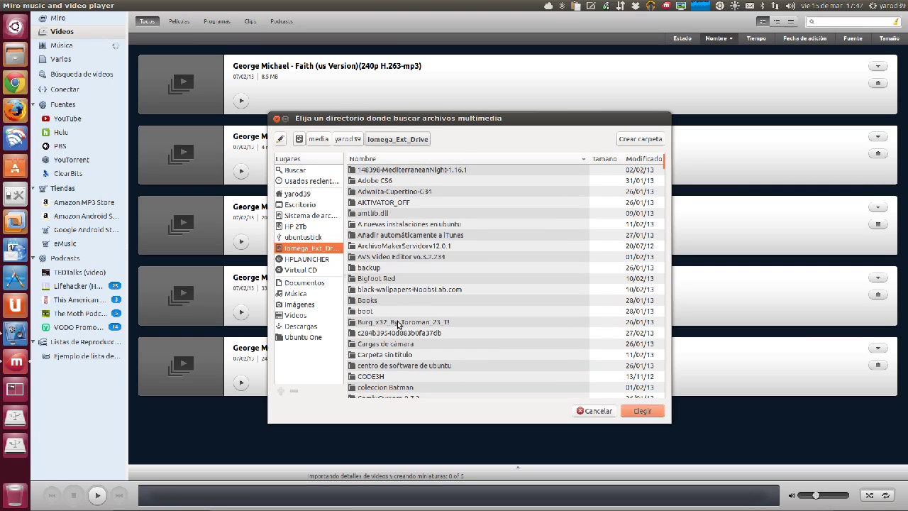
scroll(398, 324, "up", 2)
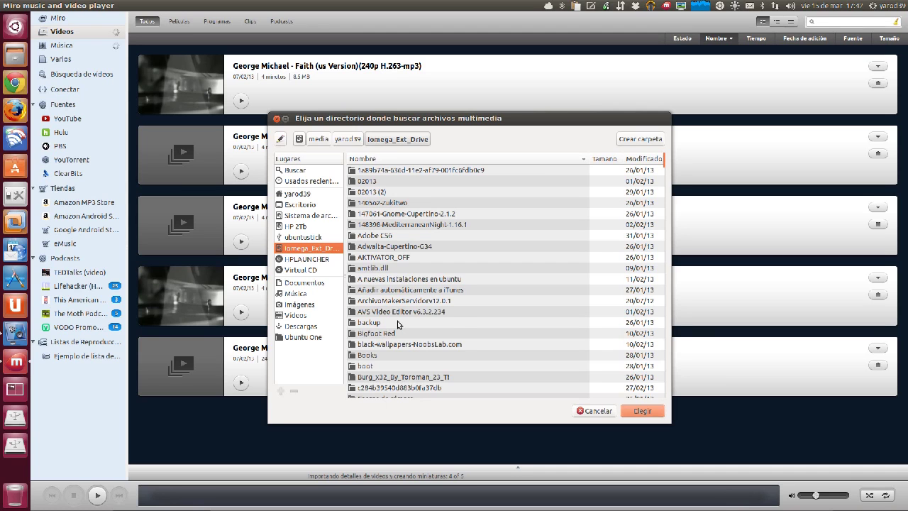
scroll(398, 324, "down", 5)
scroll(398, 324, "down", 10)
scroll(398, 325, "down", 6)
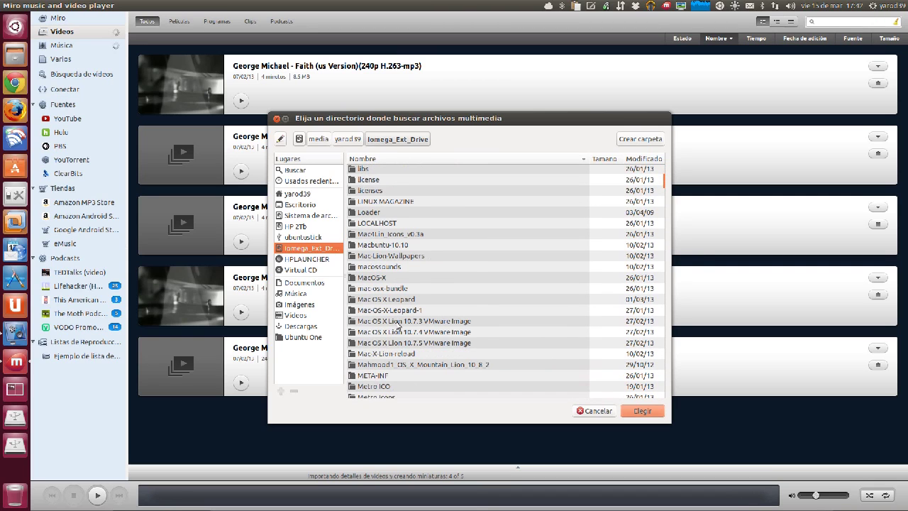
scroll(398, 324, "down", 3)
scroll(398, 324, "down", 2)
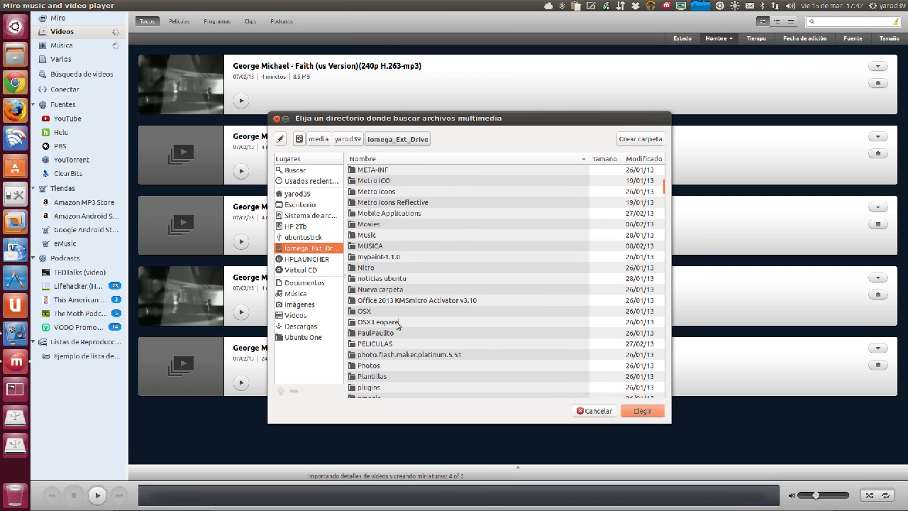
left_click(374, 344)
left_click(642, 412)
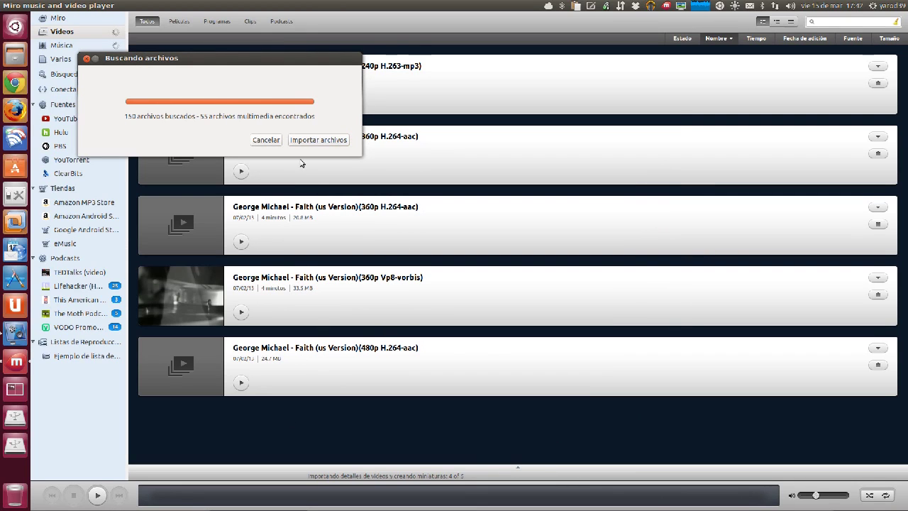
left_click(311, 140)
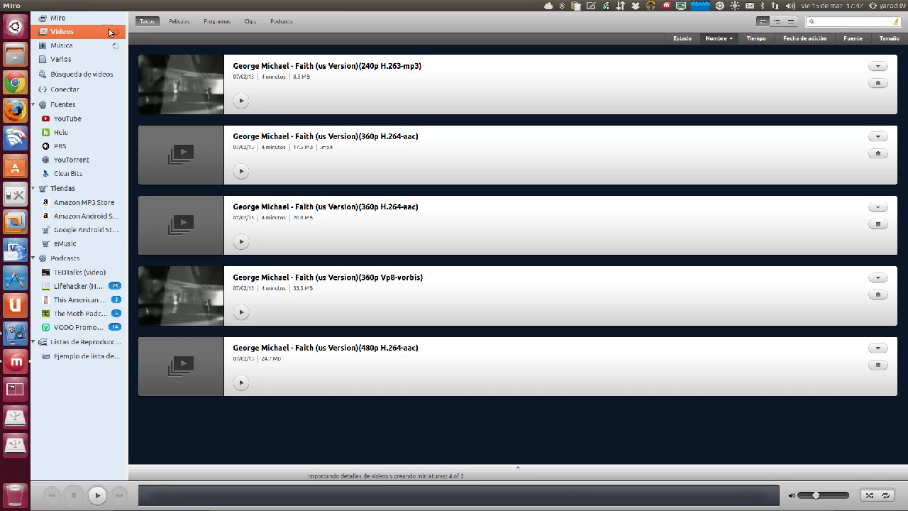
Step: Look over the conversion formats and media type options available for the first video, and dismiss them without choosing one
right_click(196, 84)
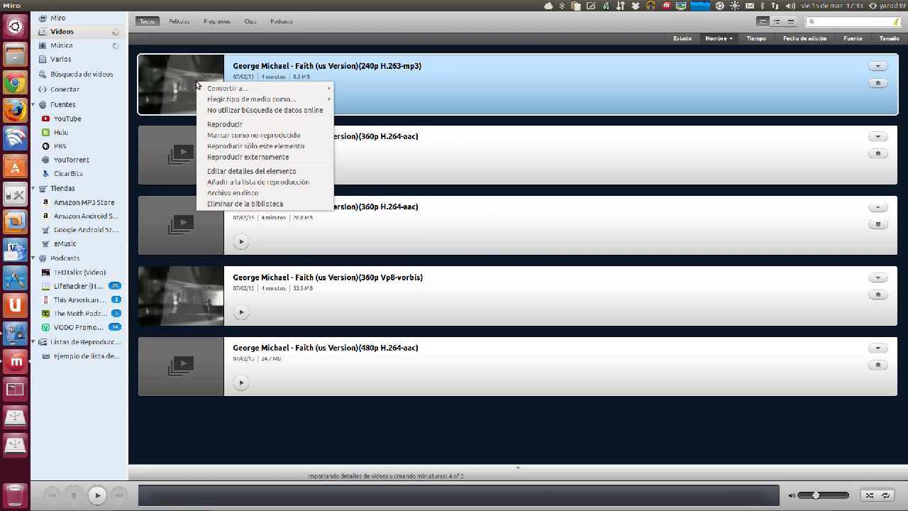
mouse_move(213, 88)
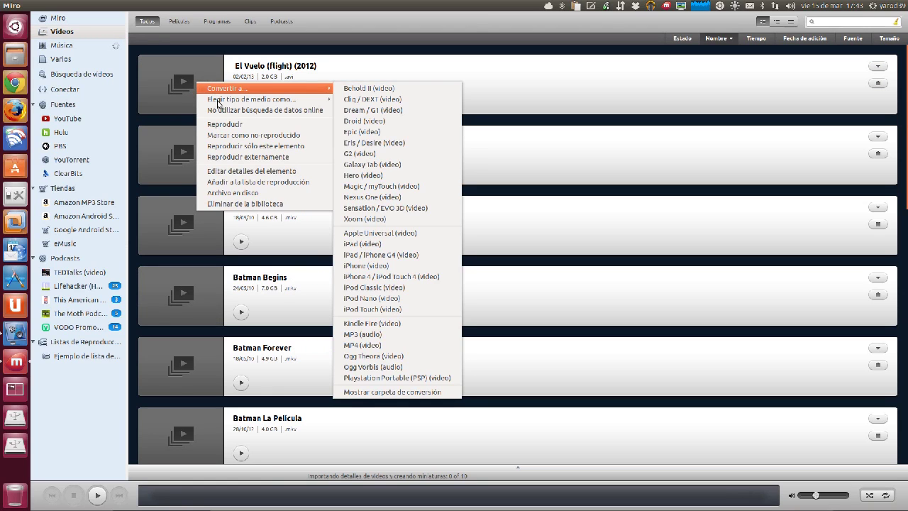
mouse_move(219, 105)
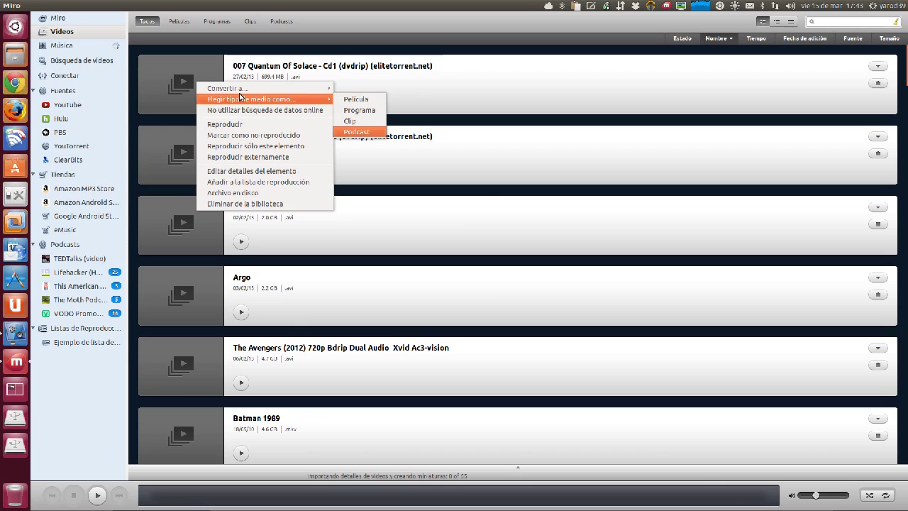
left_click(177, 29)
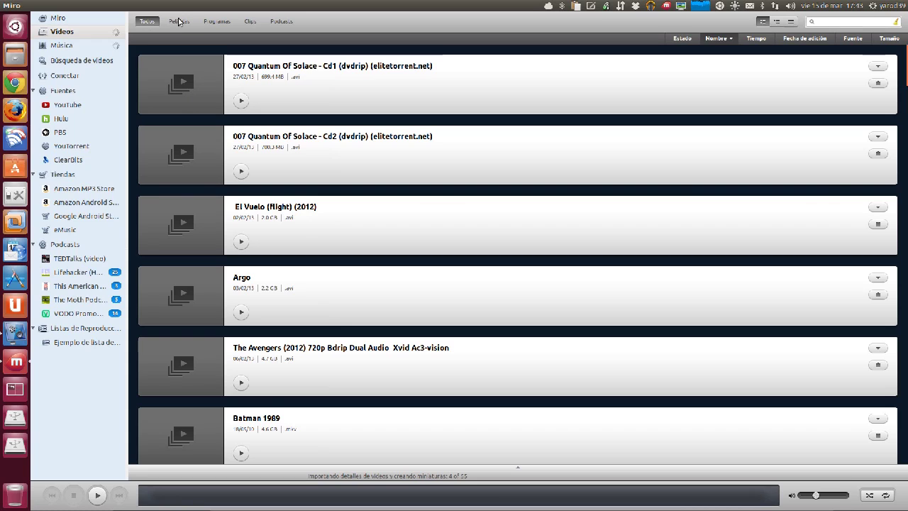
Step: View the Películas, Programas, Clips and Podcasts filters of the video library and return to Todos
left_click(189, 26)
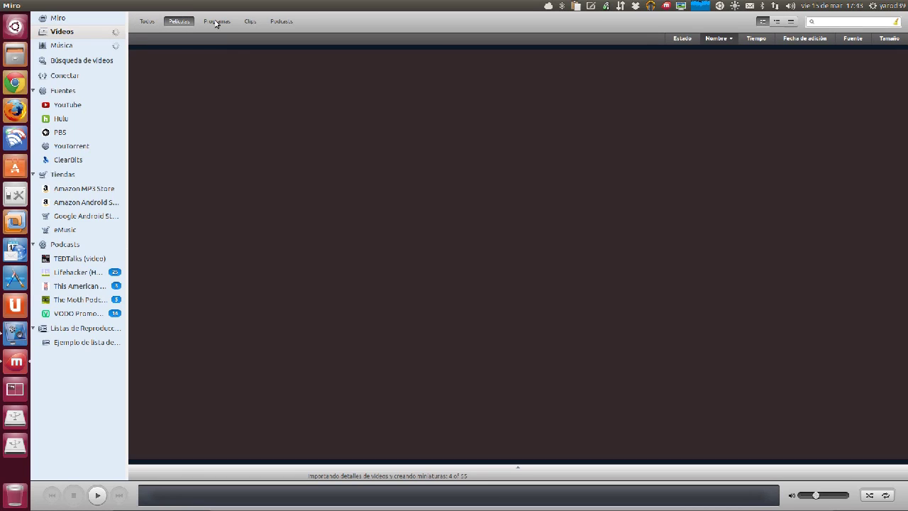
left_click(220, 22)
left_click(248, 22)
left_click(278, 23)
left_click(148, 22)
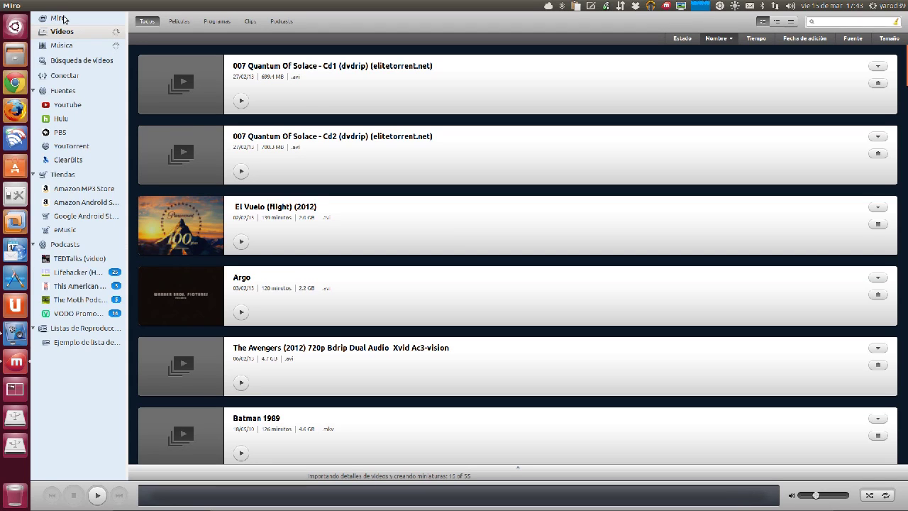
Step: Raise the playback volume to the maximum and open the Miro guide page
left_click_drag(814, 495, 846, 494)
mouse_move(63, 5)
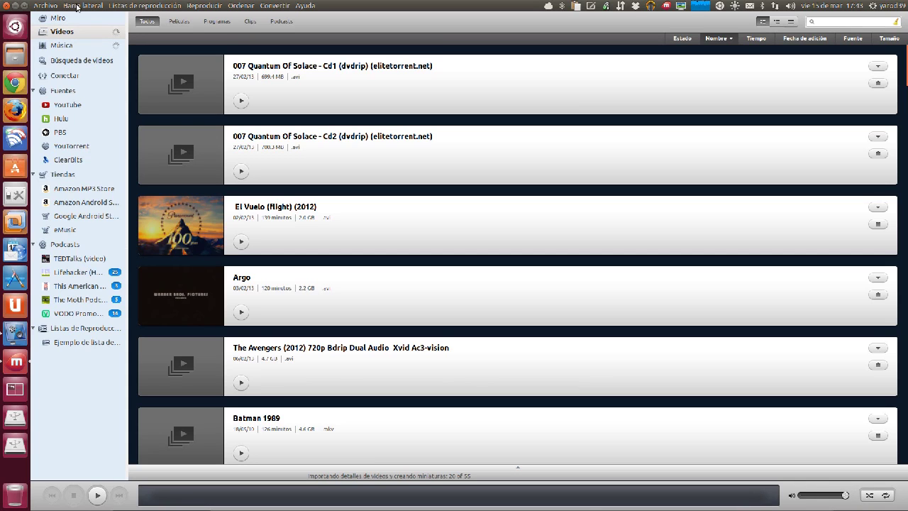
left_click(67, 20)
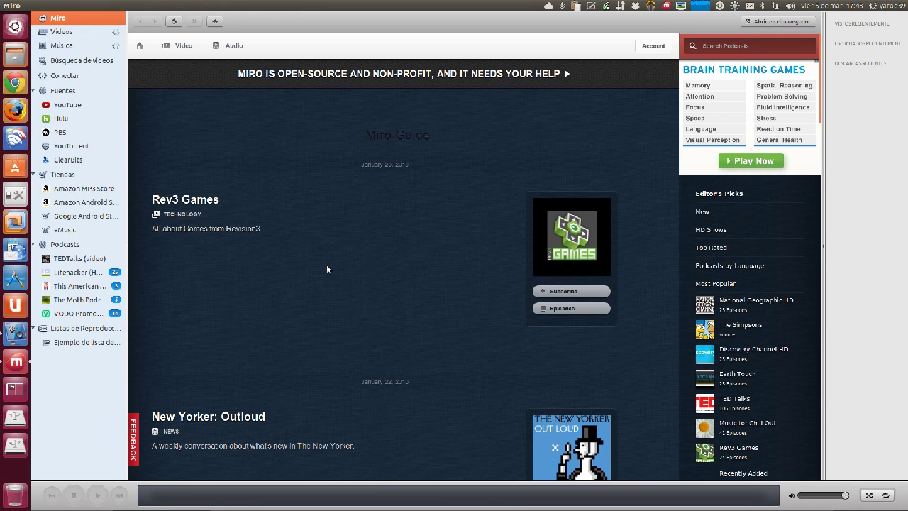
Step: Search the Miro guide's podcasts for "ubuntu"
left_click(707, 50)
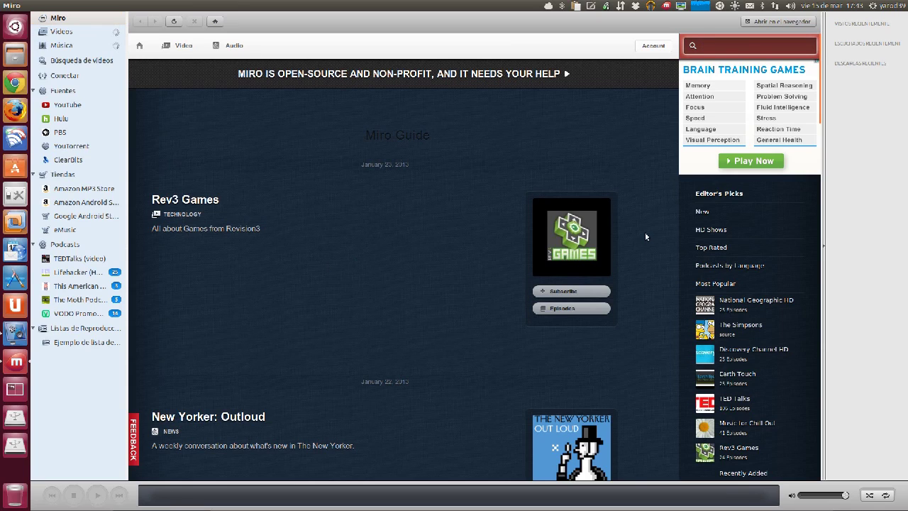
type("ubuntu")
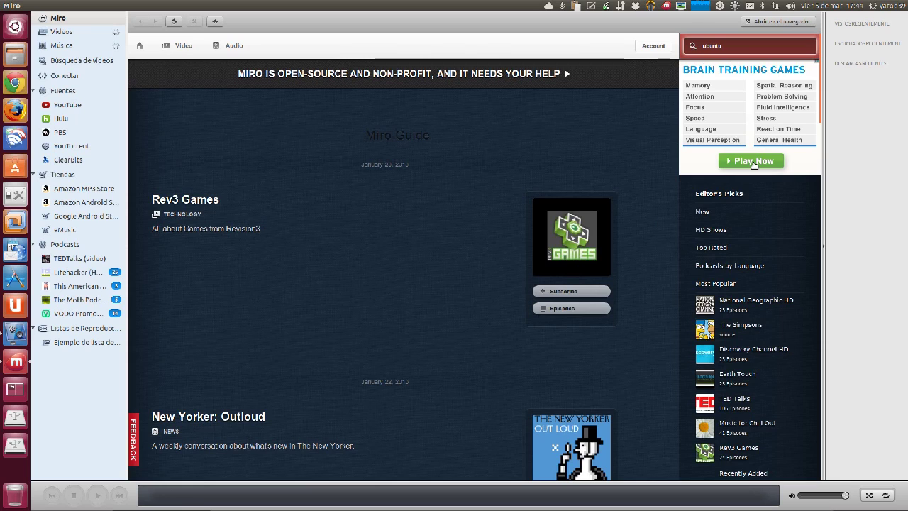
left_click(765, 161)
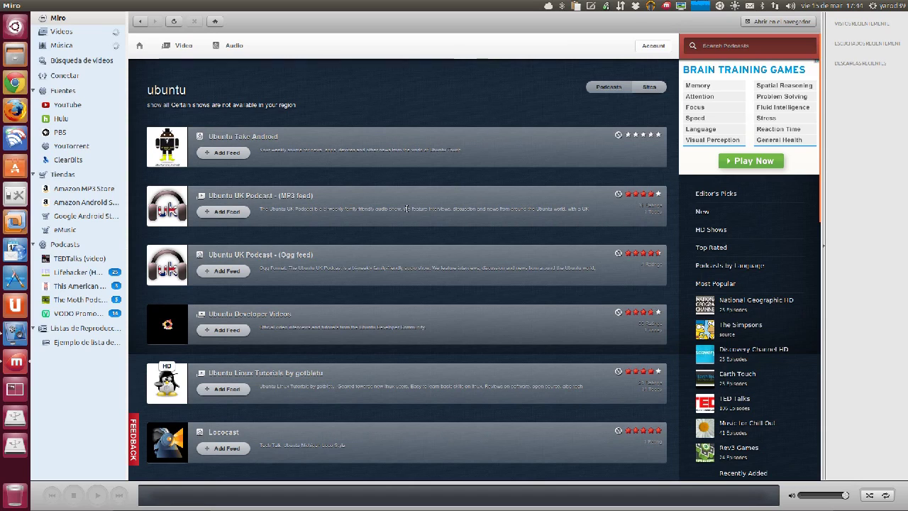
Step: Open the guide's Podcasts by Language listing and show the Spanish shows
left_click(711, 229)
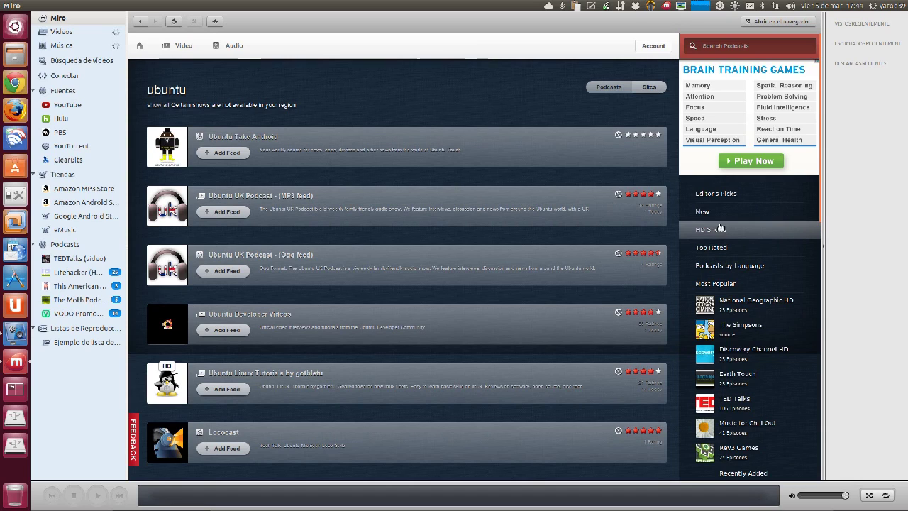
left_click(734, 268)
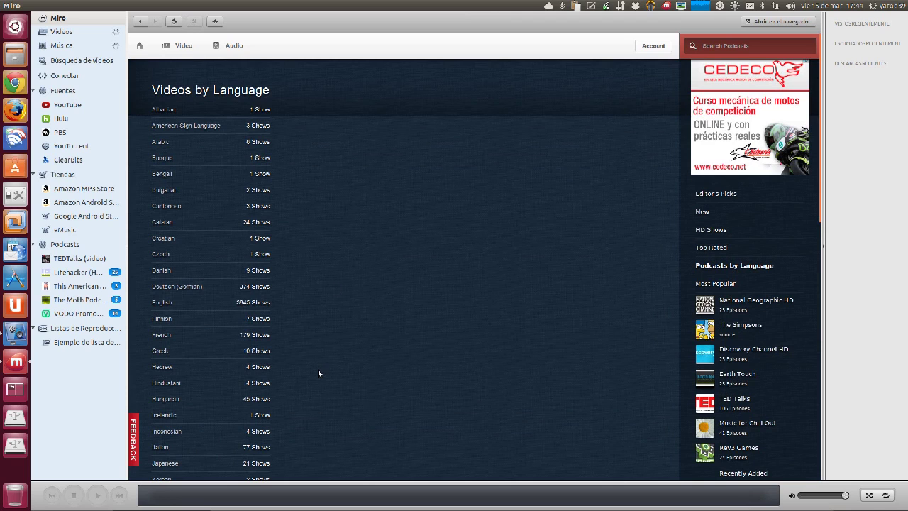
scroll(317, 372, "down", 5)
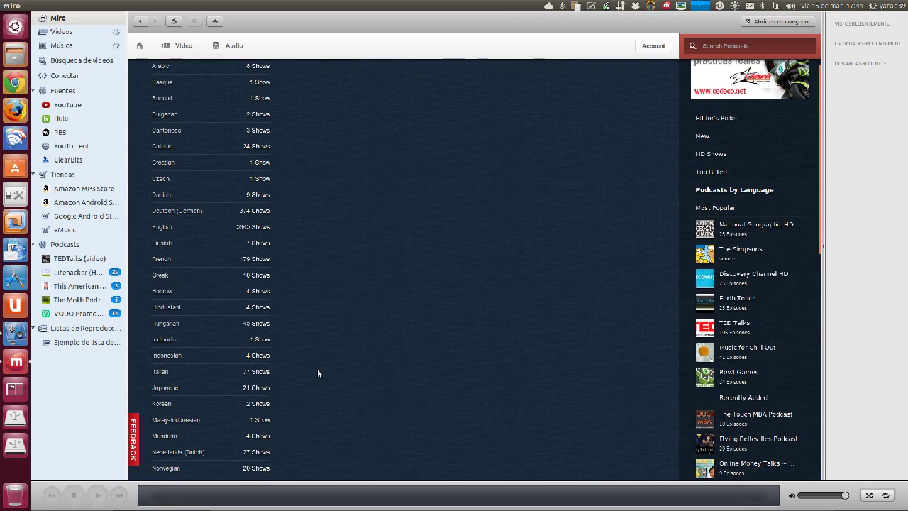
scroll(318, 373, "down", 3)
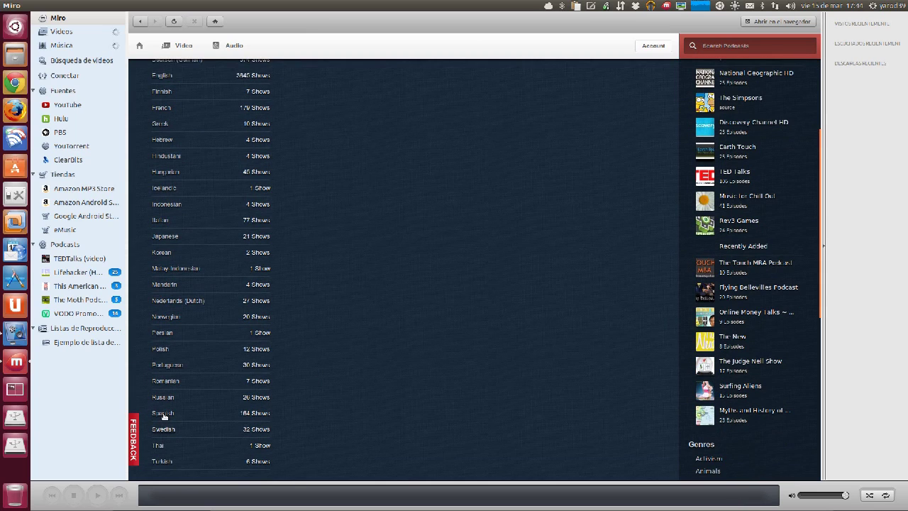
left_click(163, 413)
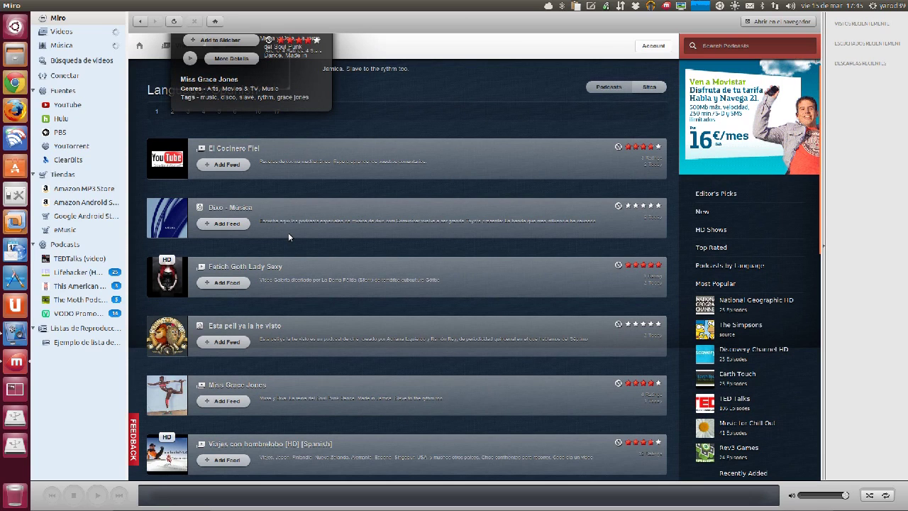
Step: Add the TaZZiTo.CoM feed from the Spanish podcast listing to the podcast subscriptions
scroll(279, 346, "down", 2)
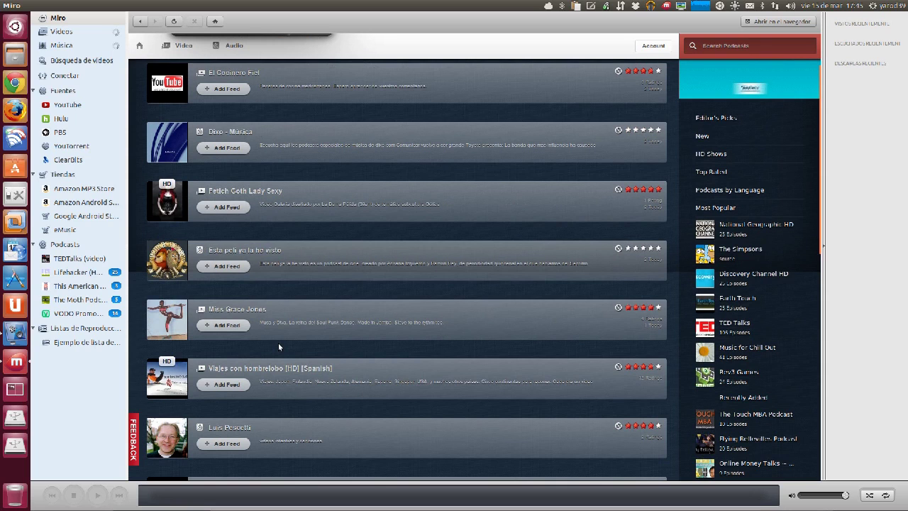
scroll(279, 347, "down", 3)
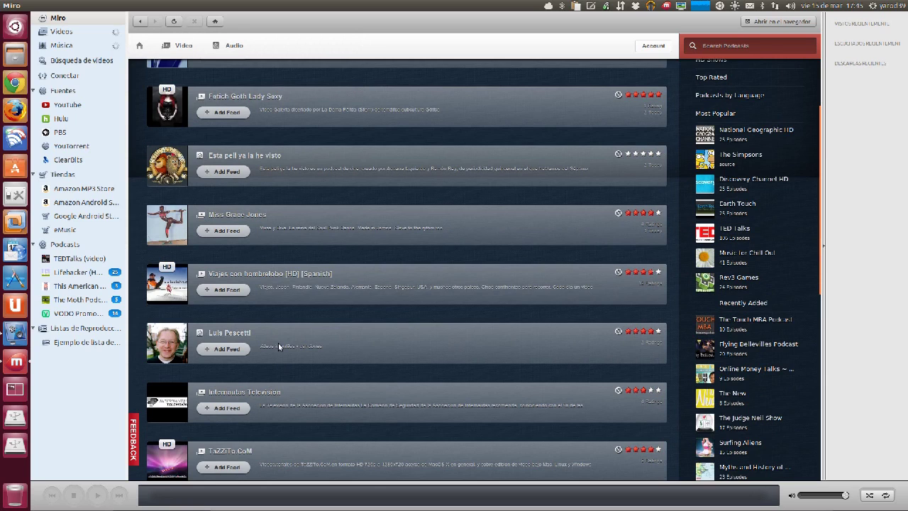
scroll(277, 343, "down", 1)
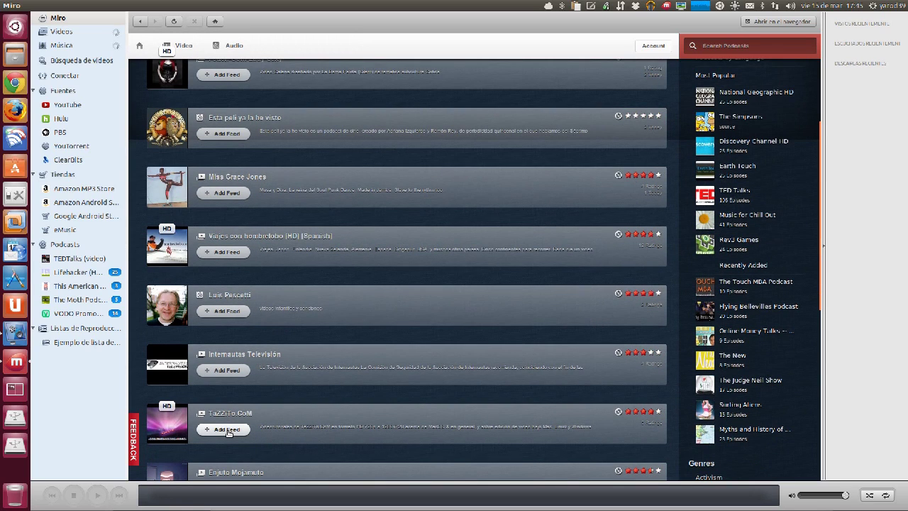
left_click(227, 430)
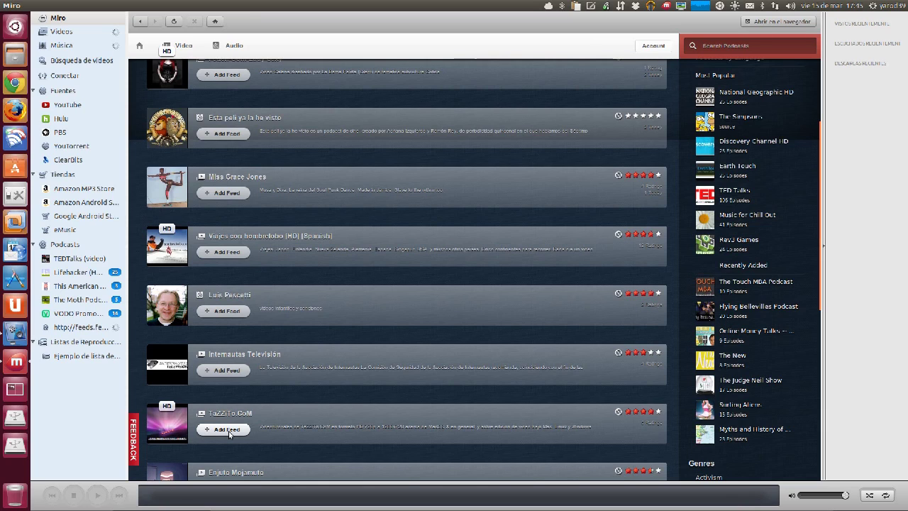
Step: Open the newly added TaZZiTo.CoM podcast to view its list of episodes
left_click(76, 328)
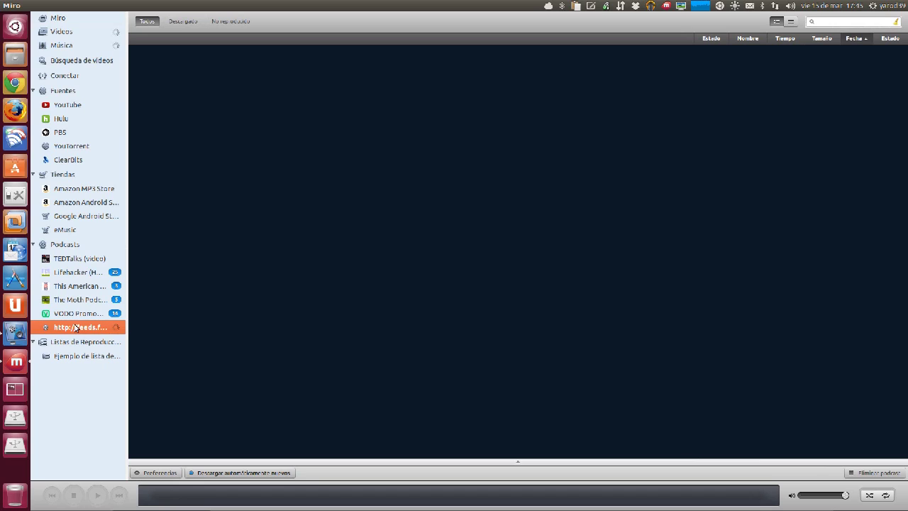
left_click(68, 246)
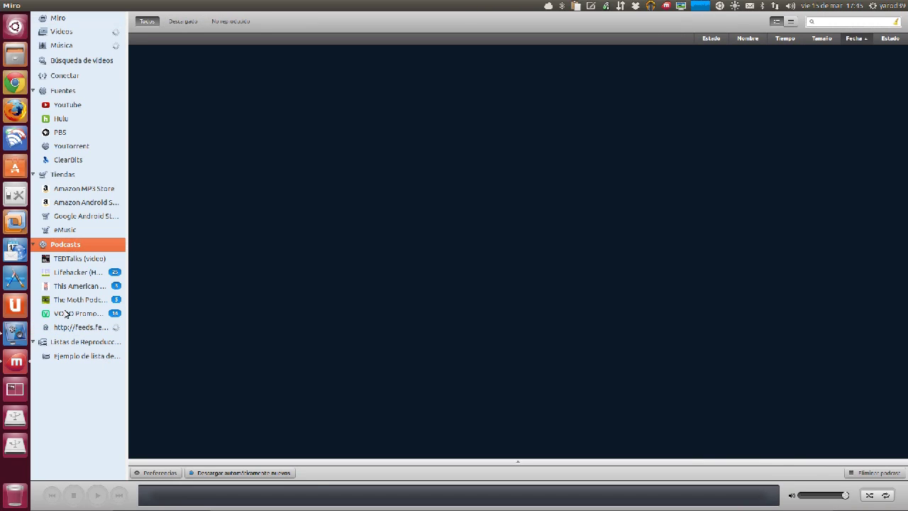
left_click(71, 328)
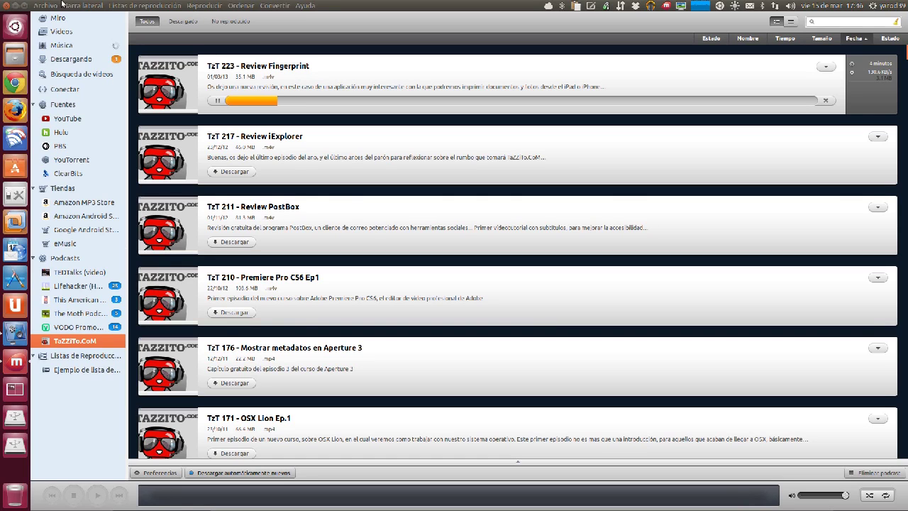
Step: Quit Miro despite the download in progress, keeping the exit warning for active downloads enabled
mouse_move(7, 9)
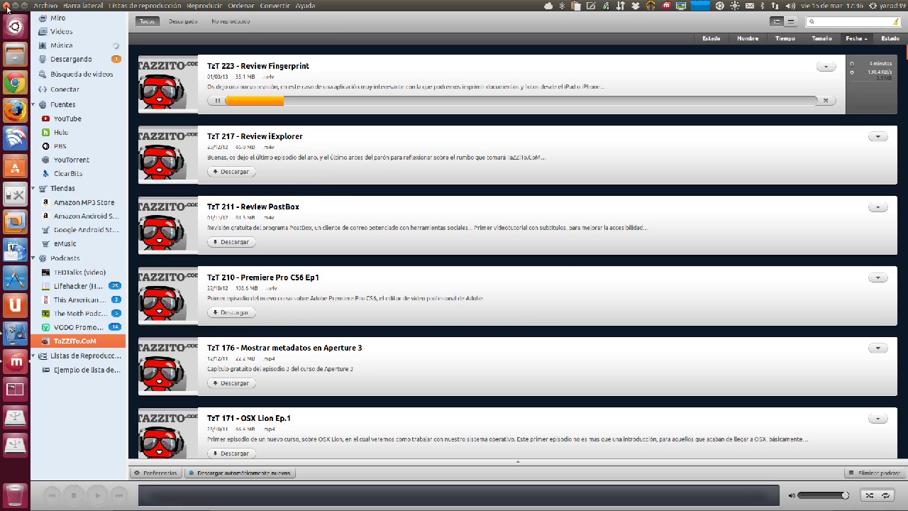
left_click(6, 6)
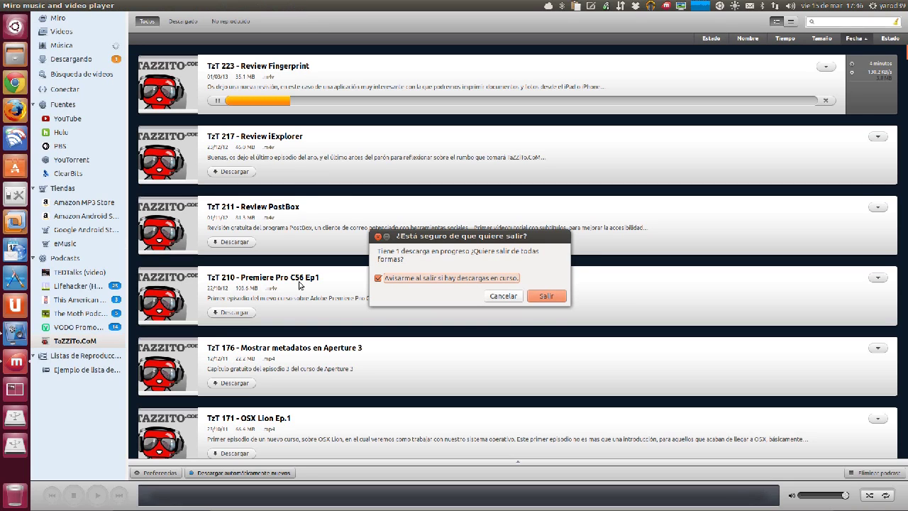
left_click(546, 296)
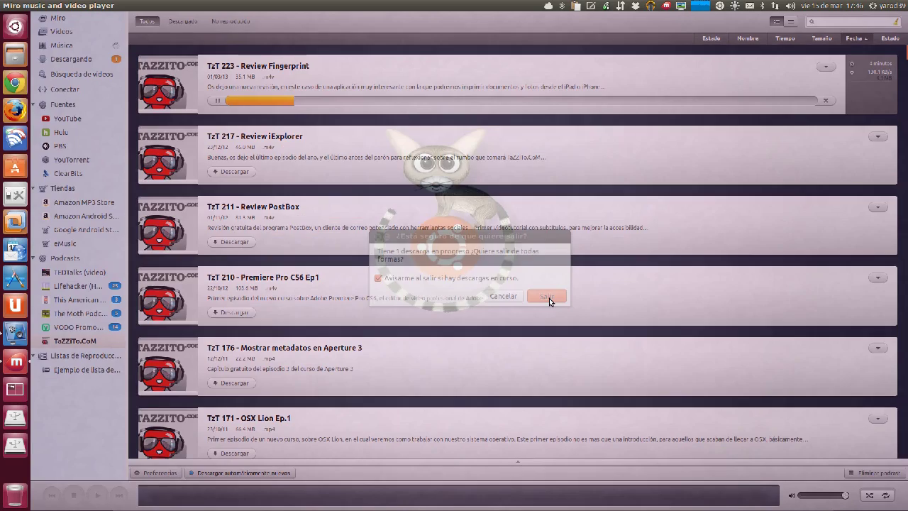